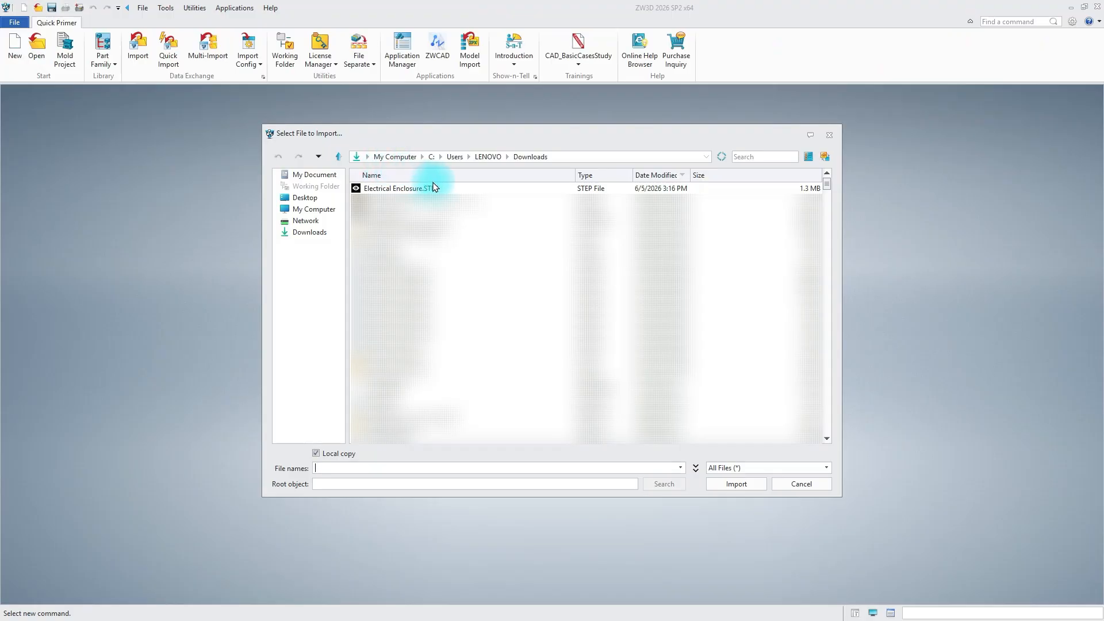
Import the file Electrical Enclosure.STEP with the default STEP import settings
left_click(437, 188)
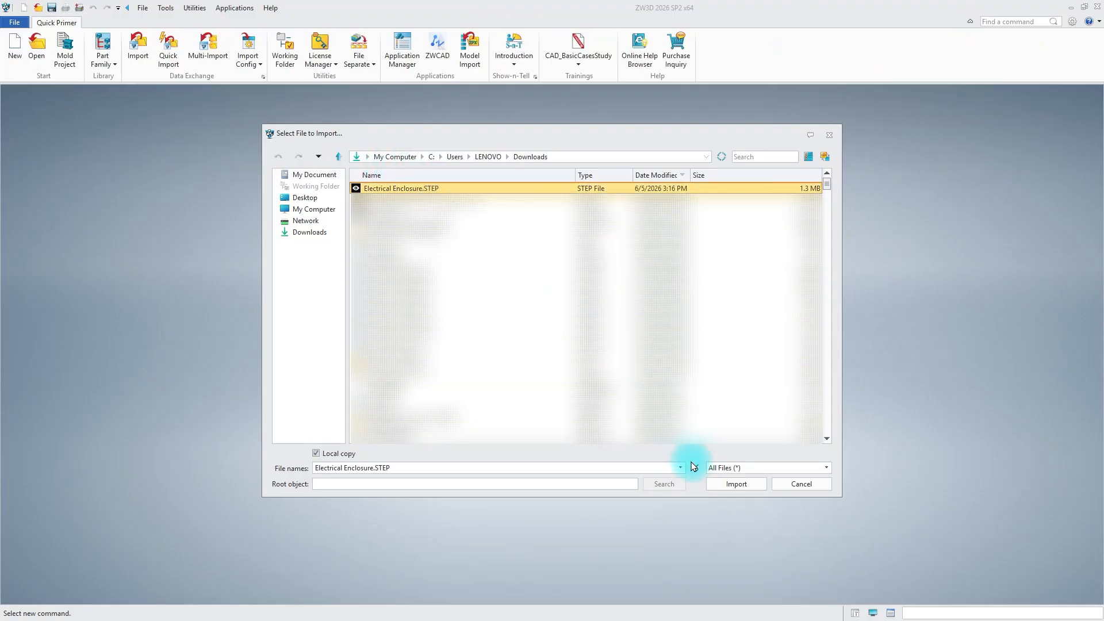
left_click(734, 485)
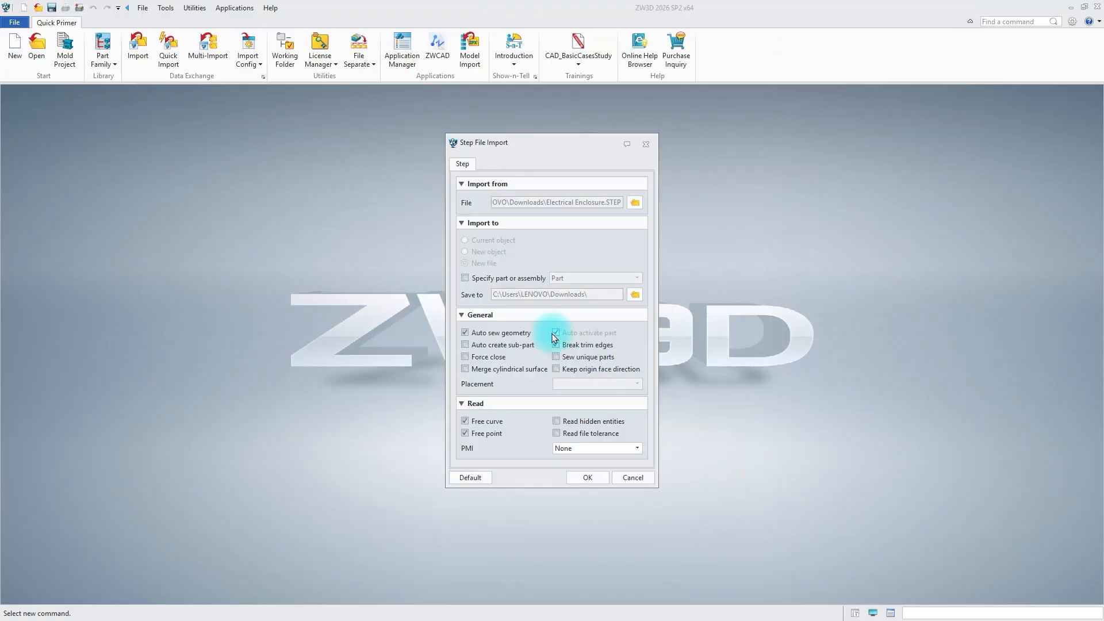
left_click(587, 477)
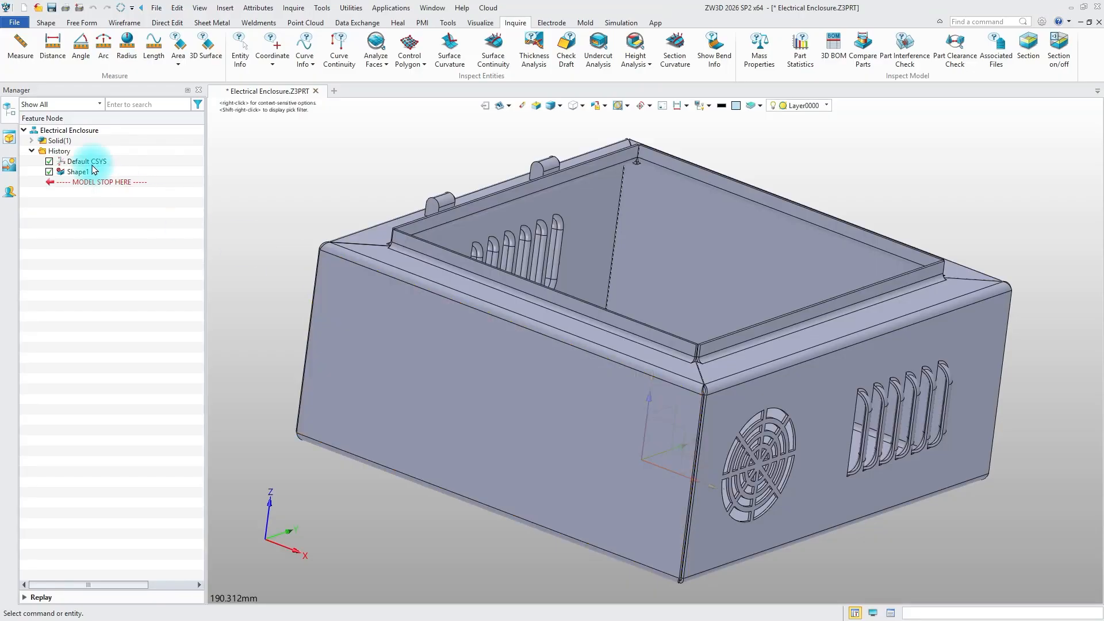
Activate the standard Isometric view of the enclosure and return to the feature history
left_click(10, 138)
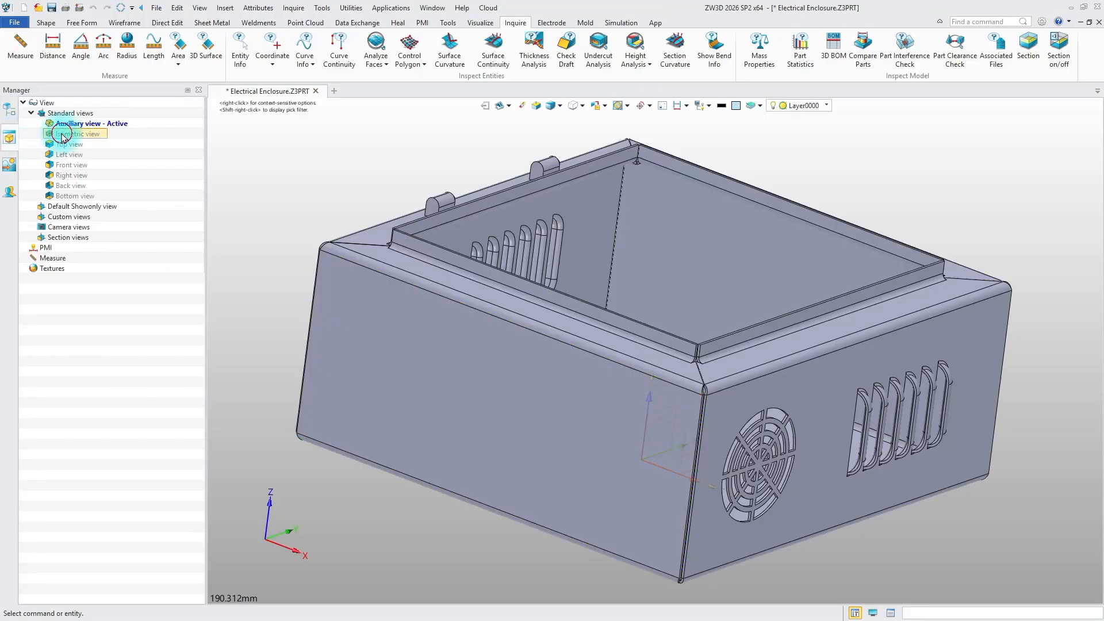
double_click(62, 135)
left_click(11, 111)
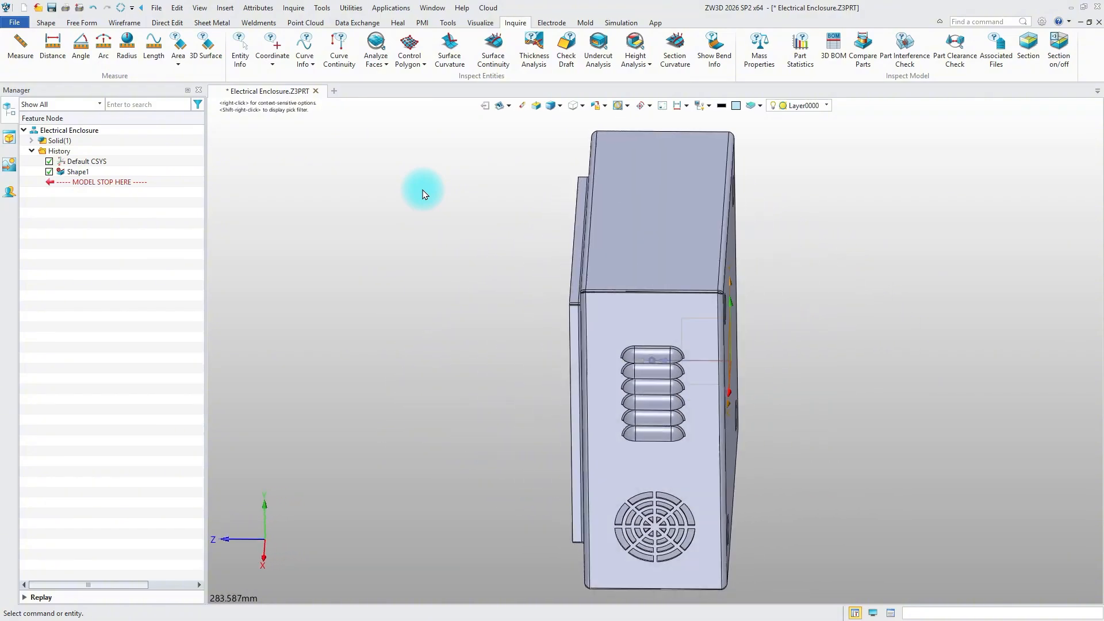
Measure the distance from an upper mounting hole on the back panel to the enclosure's top face
left_click(32, 54)
scroll(603, 310, "up", 5)
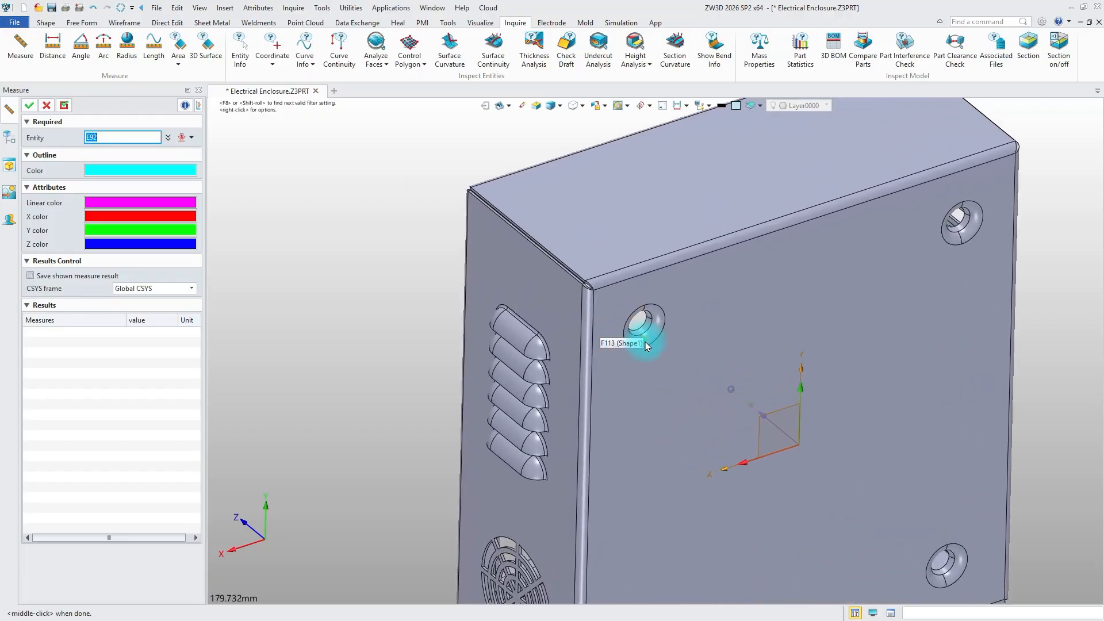
scroll(645, 341, "up", 10)
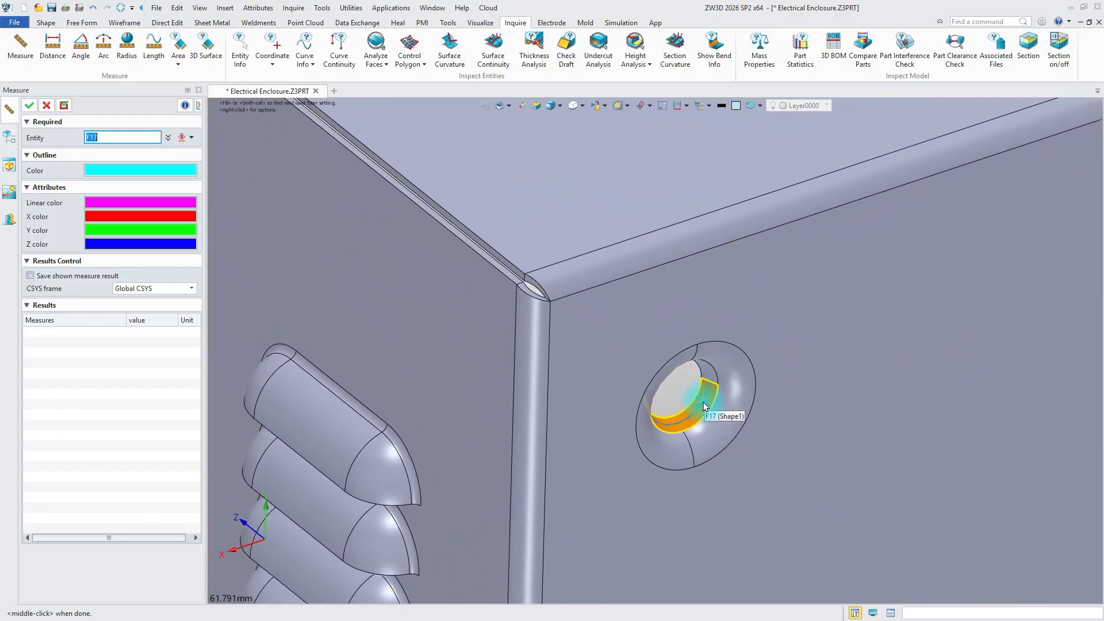
left_click(705, 405)
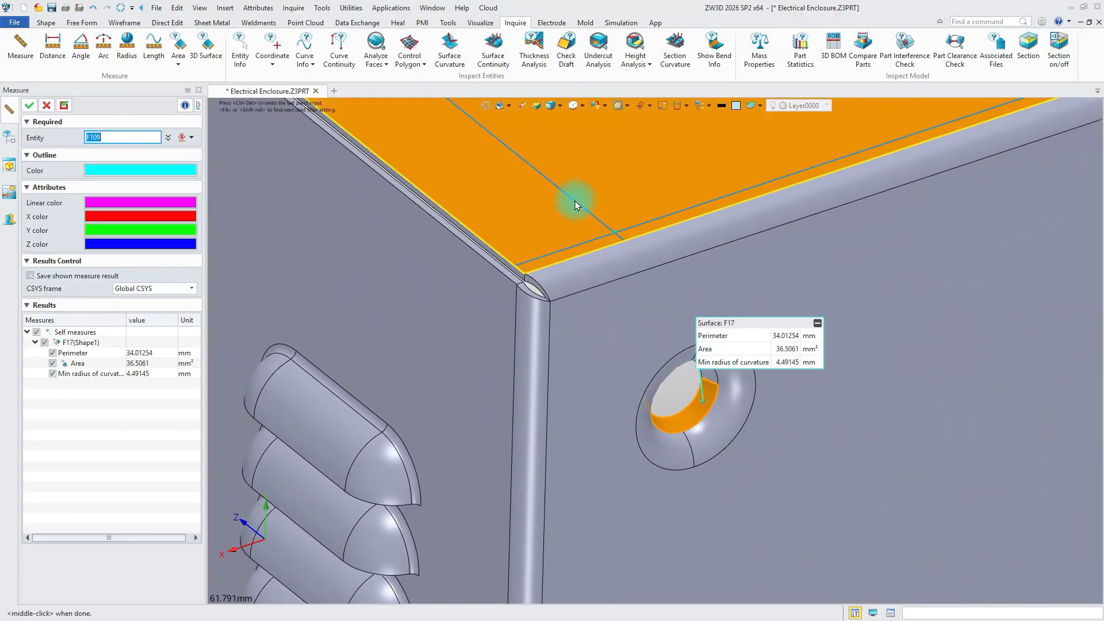
left_click(575, 203)
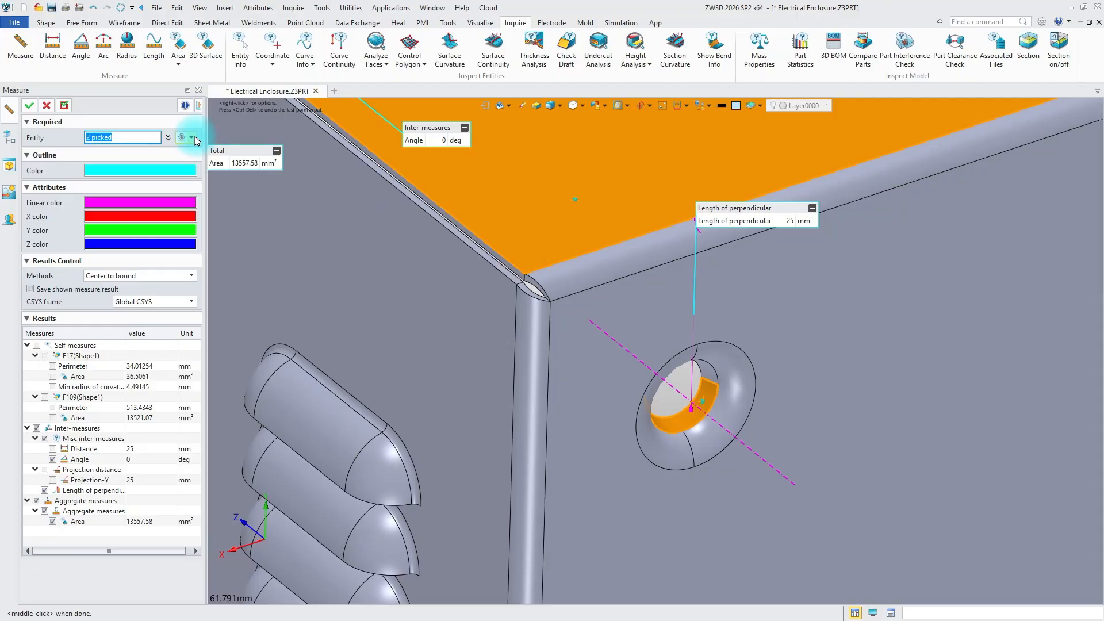
Unpick the previous entities and measure from the same upper mounting hole to the default coordinate system's X axis
left_click(191, 137)
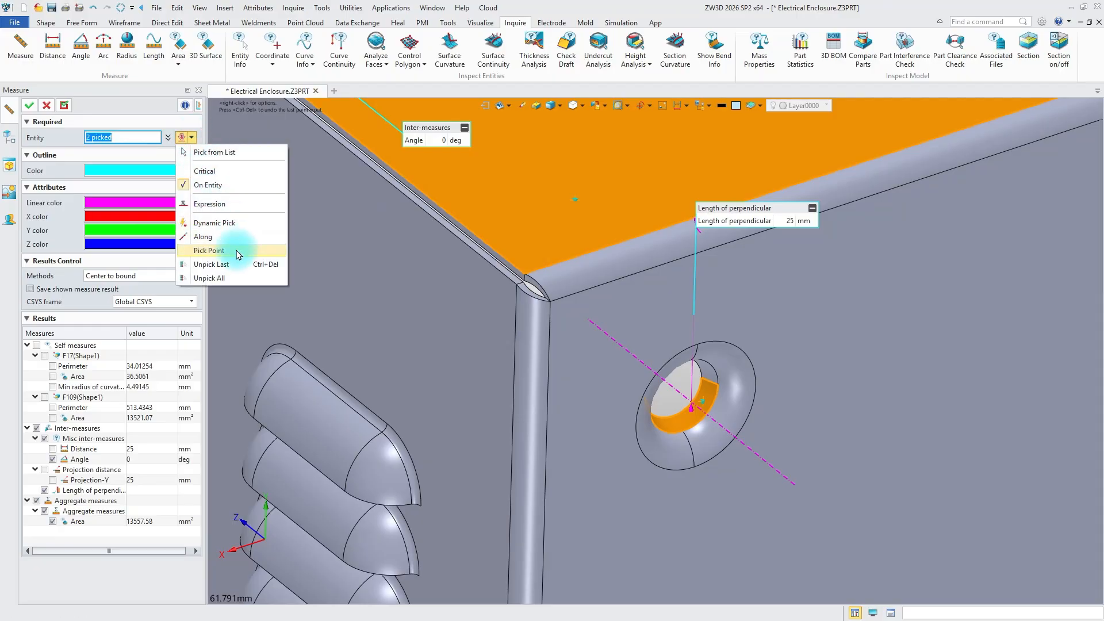
left_click(229, 278)
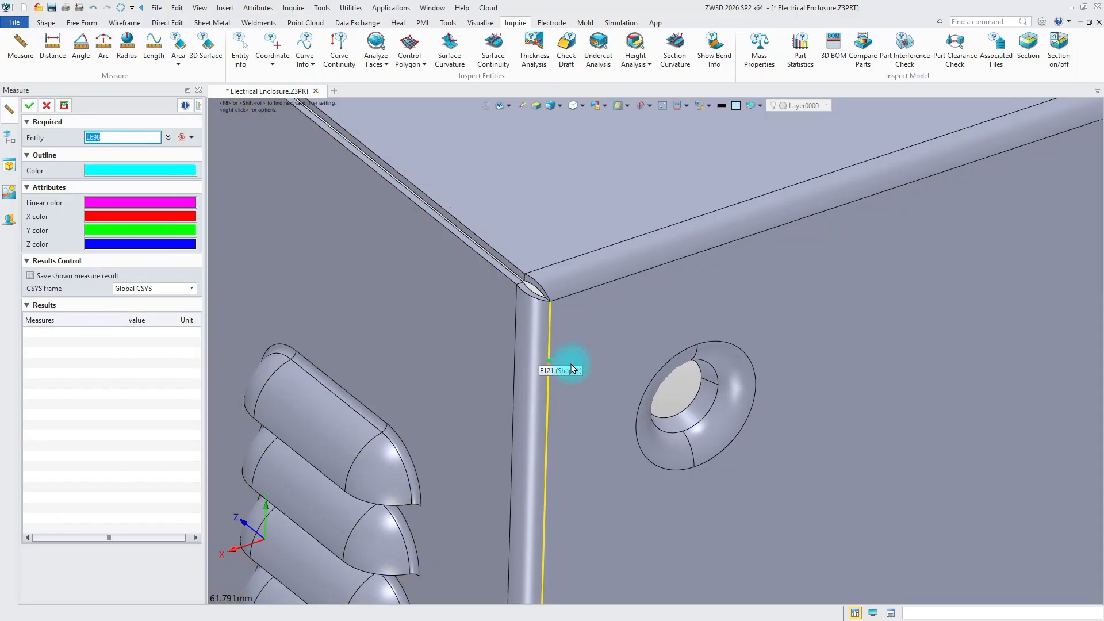
left_click(707, 397)
scroll(705, 402, "down", 5)
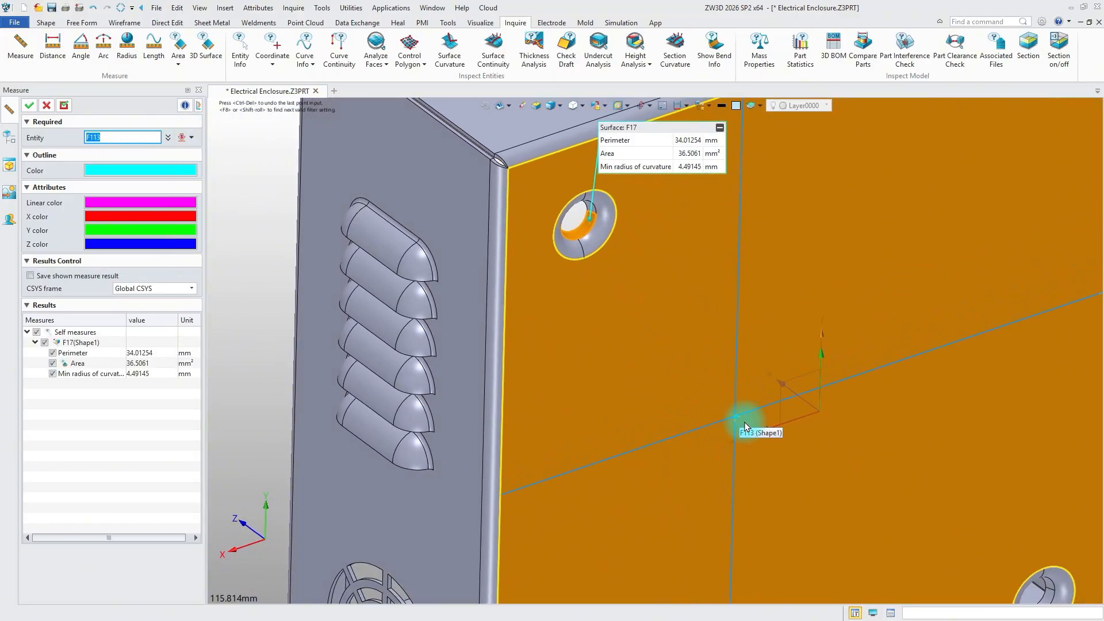
left_click(766, 432)
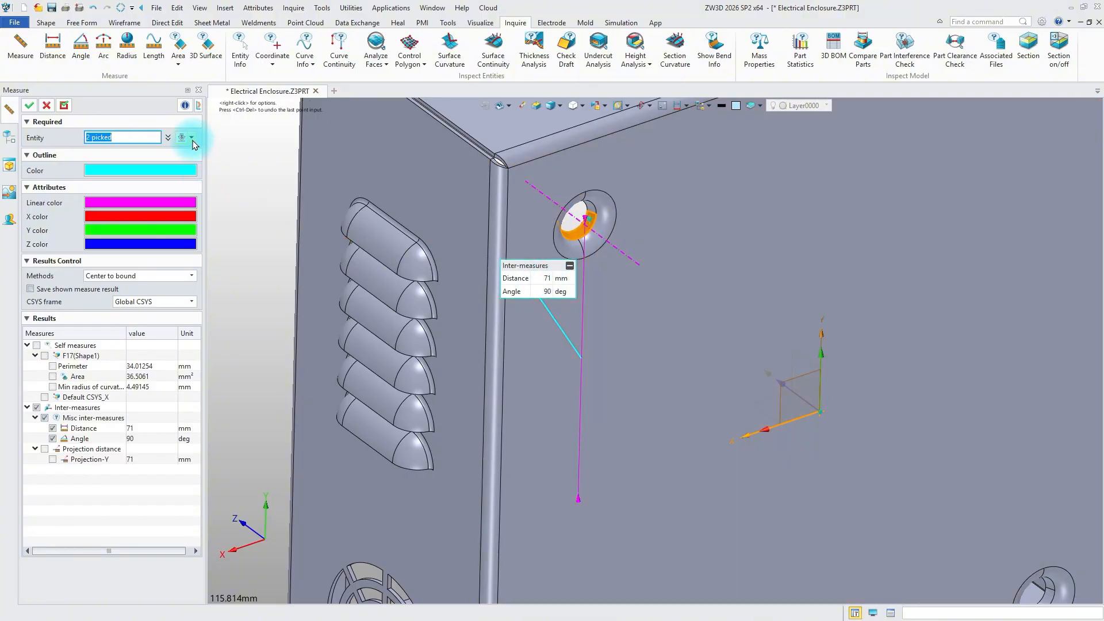
Unpick all entities, measure from a lower mounting hole to the enclosure's bottom face, and leave the Measure command
left_click(191, 138)
left_click(229, 280)
middle_click_drag(469, 343, 457, 158)
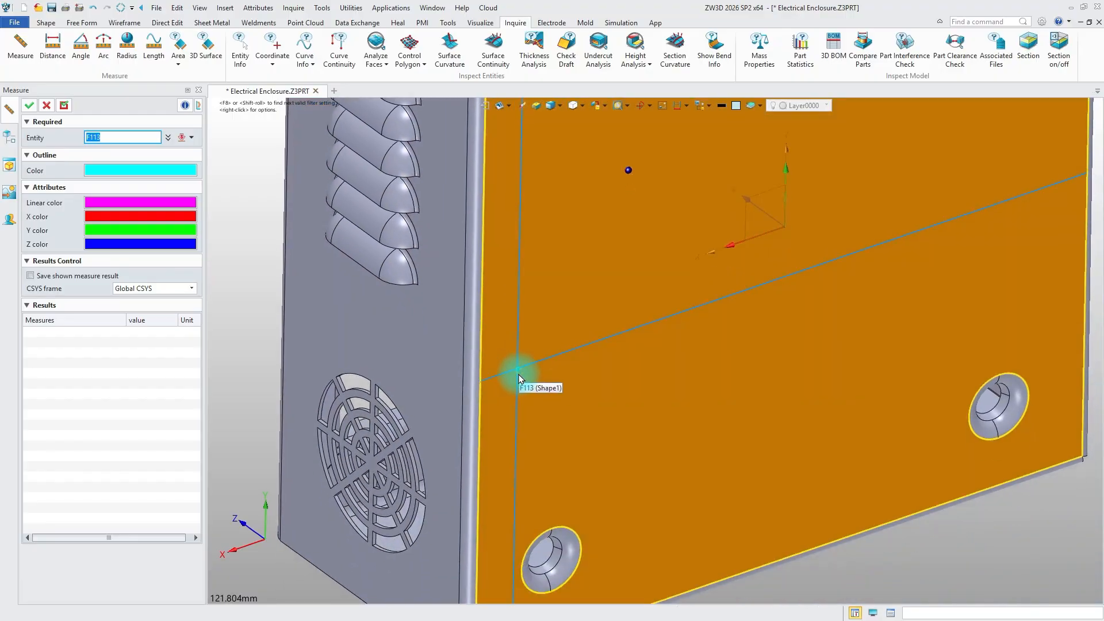
middle_click_drag(519, 380, 505, 208)
scroll(543, 427, "up", 7)
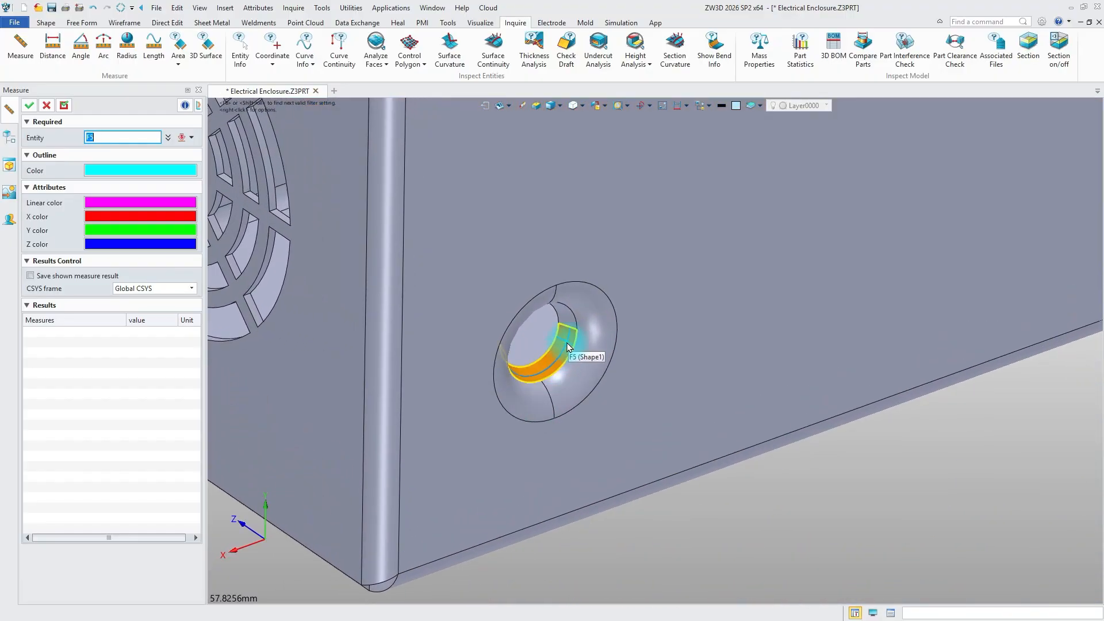
left_click(568, 346)
middle_click_drag(569, 351, 561, 516)
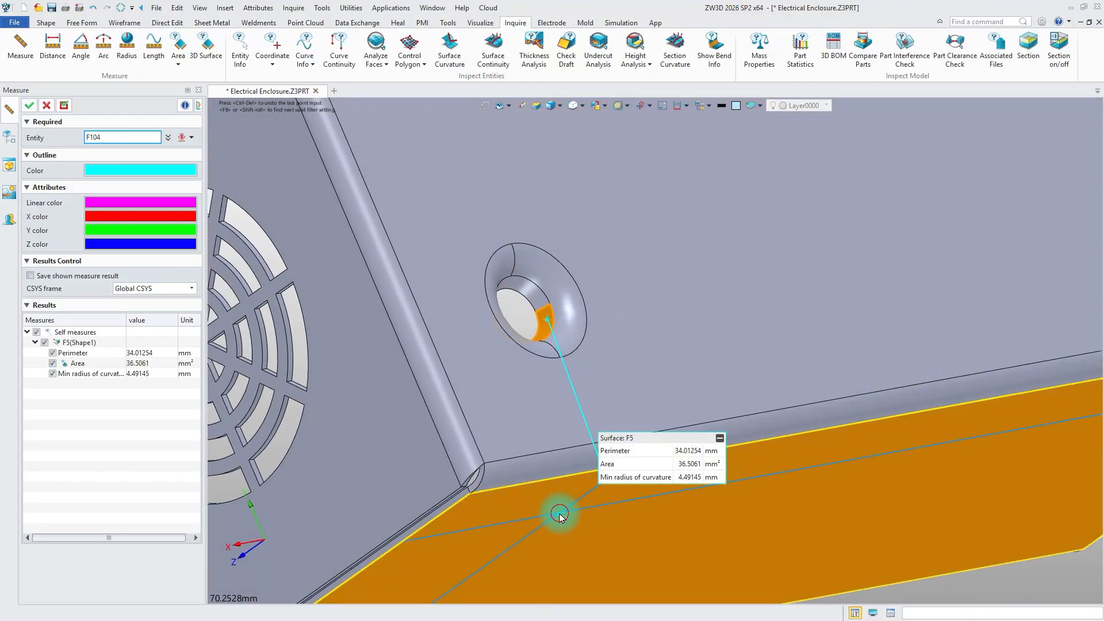
left_click(560, 516)
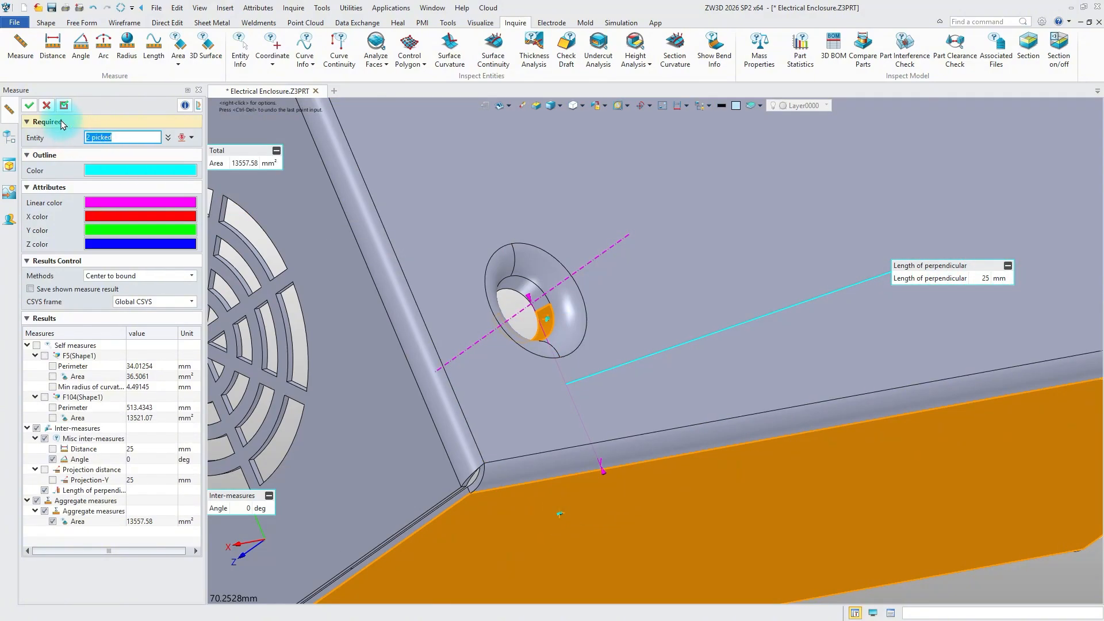
left_click(46, 105)
middle_click_drag(386, 234, 436, 278)
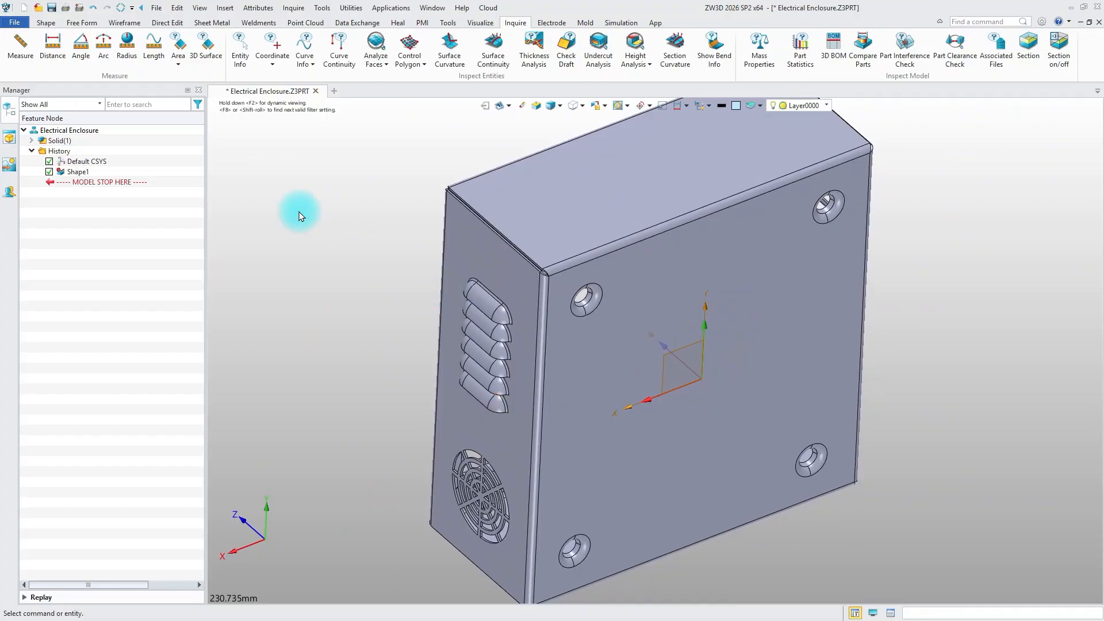
Start Dim Move Face and add the outer-side faces of one upper mounting hole to the motion group
left_click(166, 23)
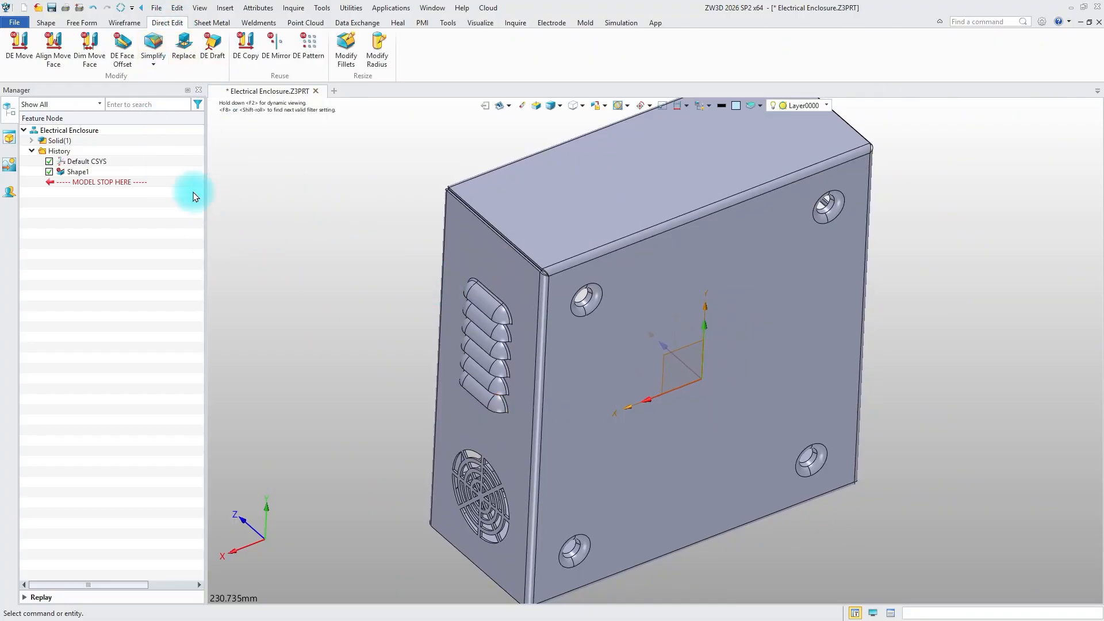
left_click(92, 60)
left_click(111, 223)
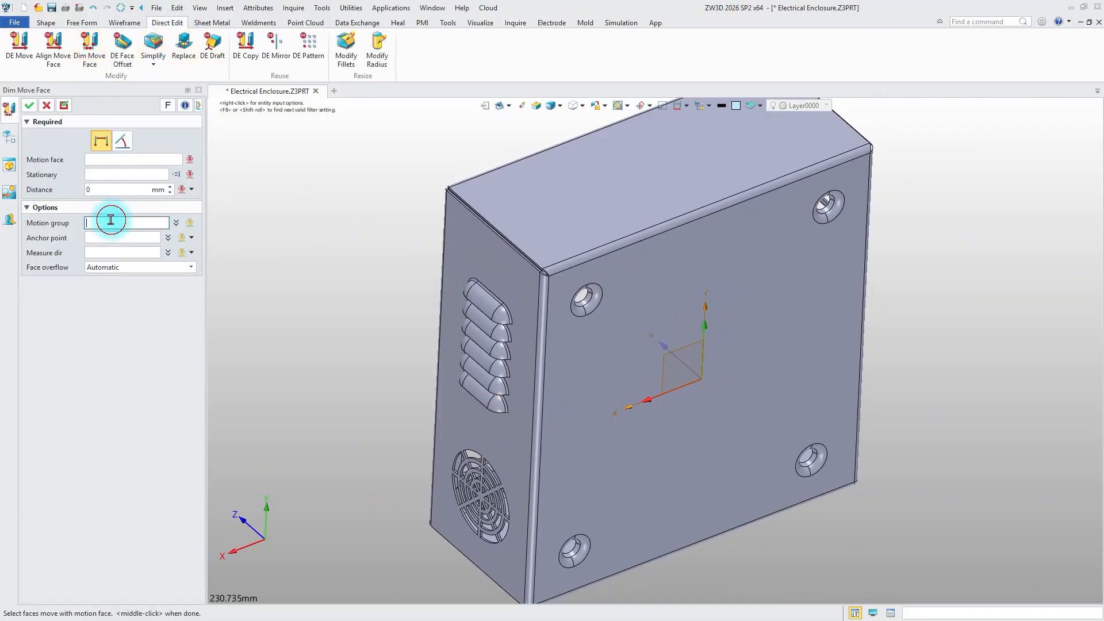
left_click(571, 288)
scroll(571, 288, "up", 5)
scroll(552, 310, "up", 2)
left_click(489, 339)
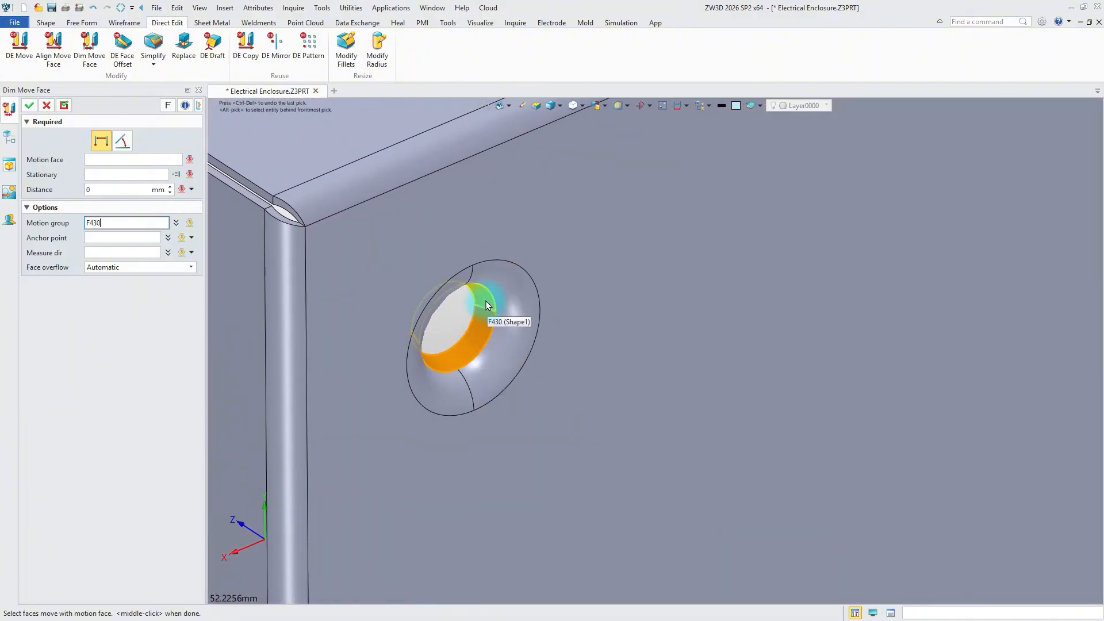
left_click(485, 302)
left_click(503, 285)
left_click(469, 282)
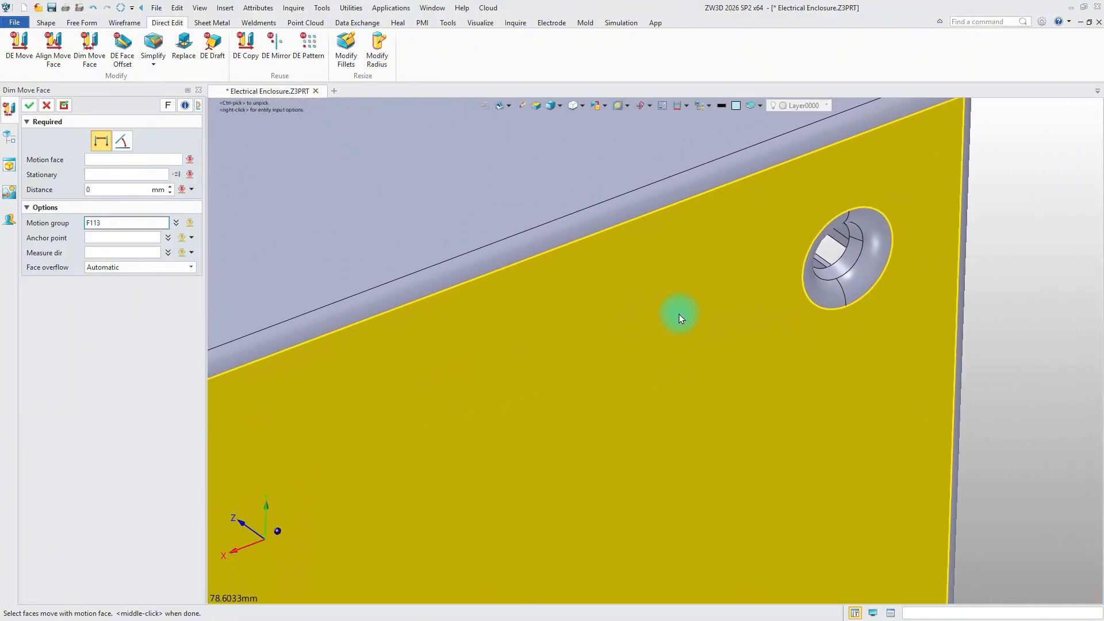
Add the outer-side faces of the other upper mounting hole to the motion group
middle_click_drag(678, 313, 666, 323)
left_click(820, 299)
left_click(848, 282)
scroll(838, 302, "down", 4)
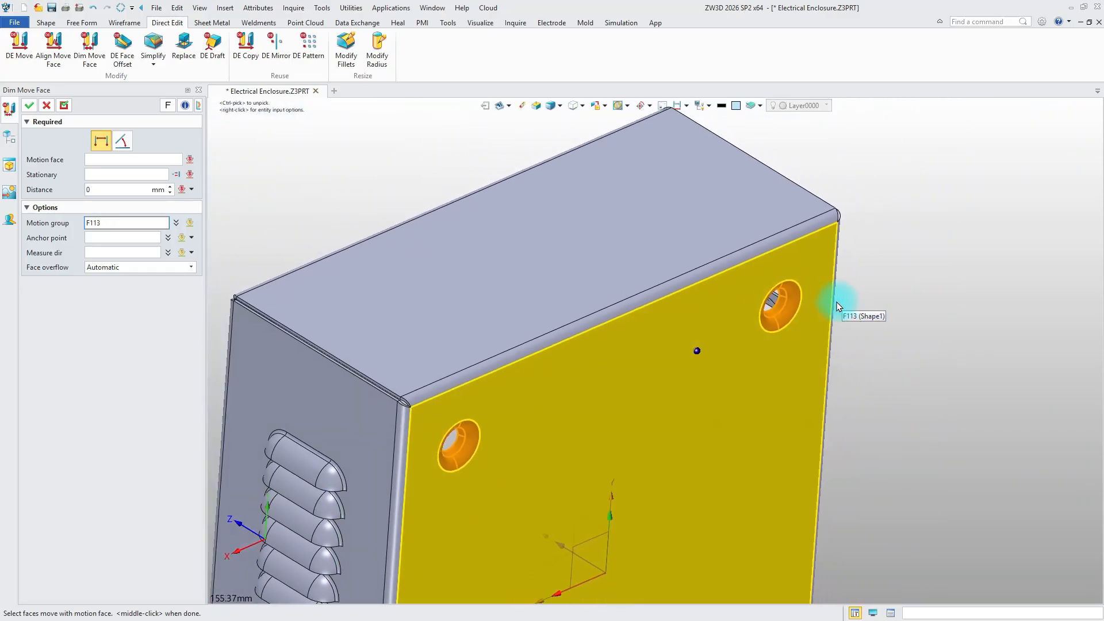
Add the faces of the upper mounting holes on the inside of the enclosure to the motion group
right_click_drag(837, 301, 573, 358)
scroll(793, 366, "up", 3)
left_click(564, 331)
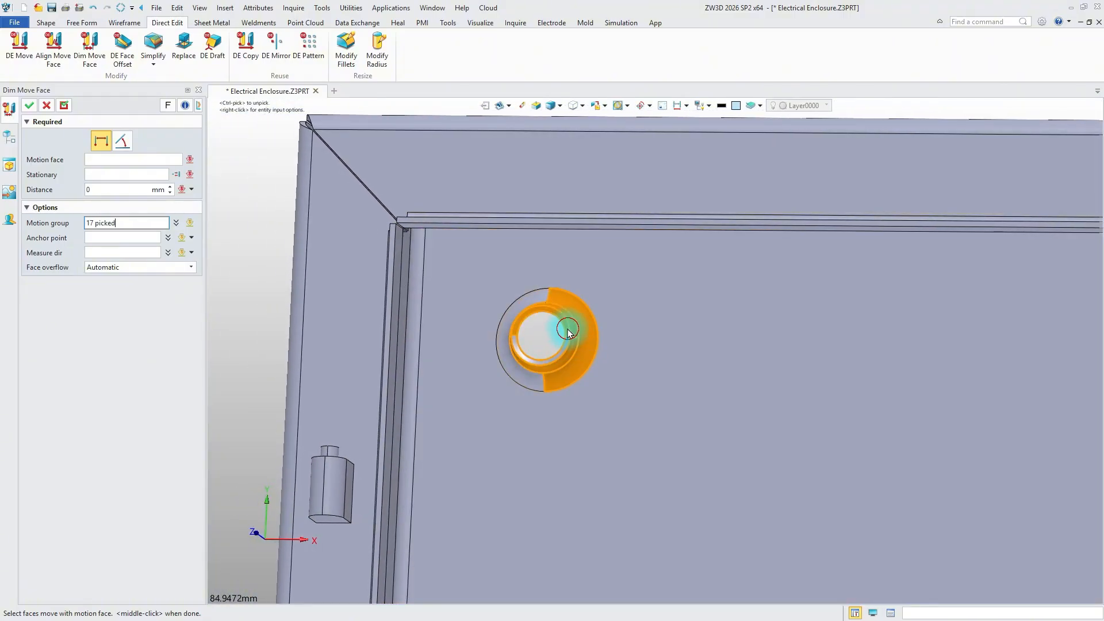
left_click(539, 378)
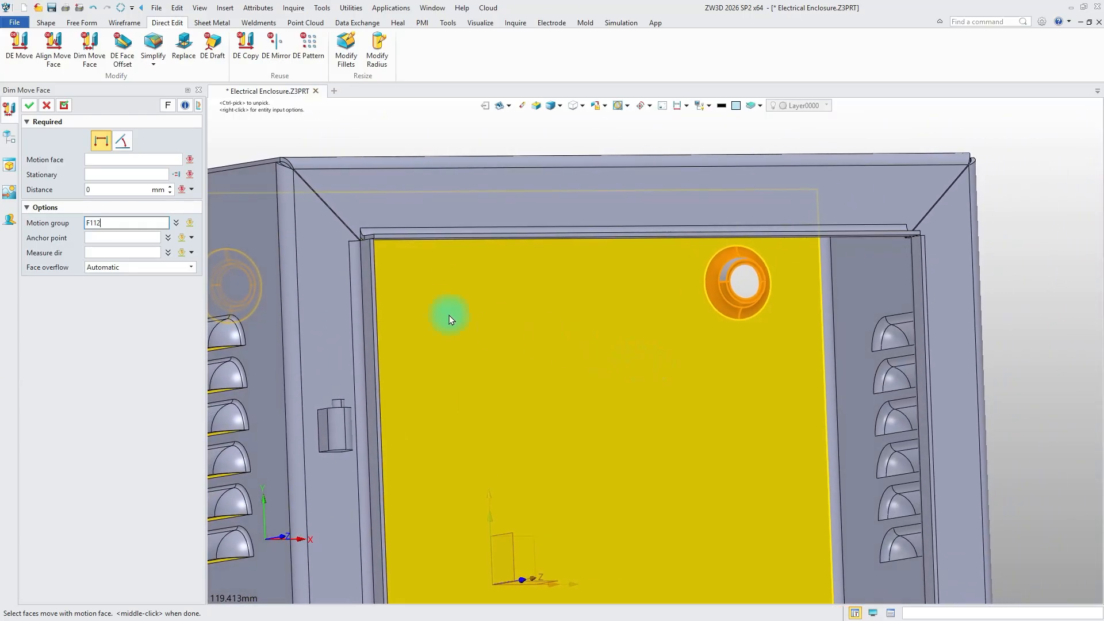
Move the upper mounting holes to 20 mm from the enclosure's top face, anchored at a hole centre and measured along negative Y
left_click(121, 237)
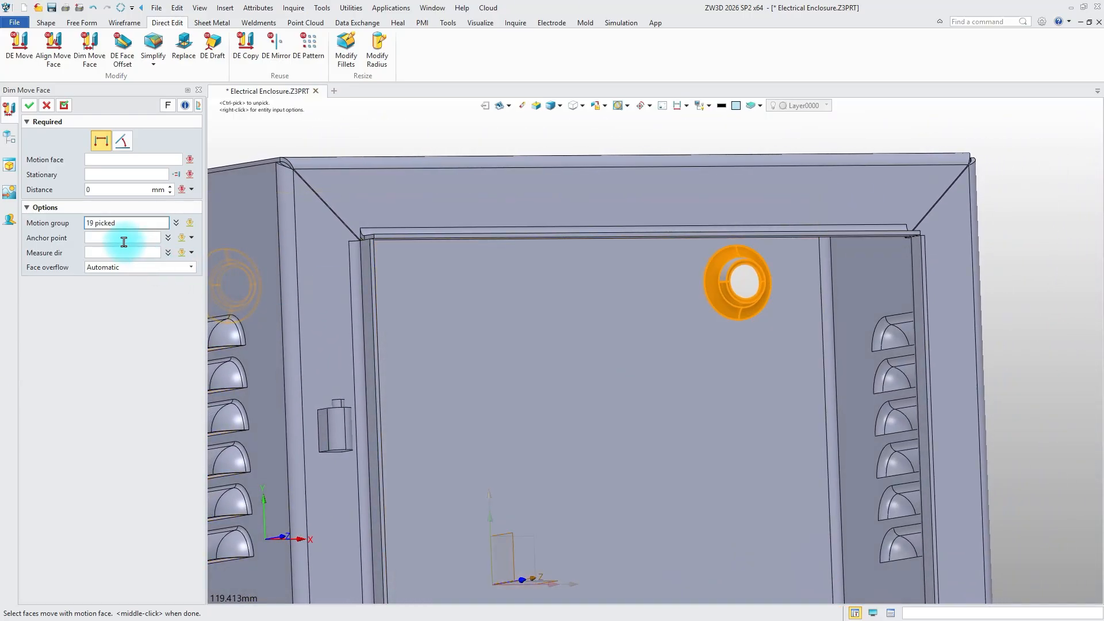
left_click(746, 284)
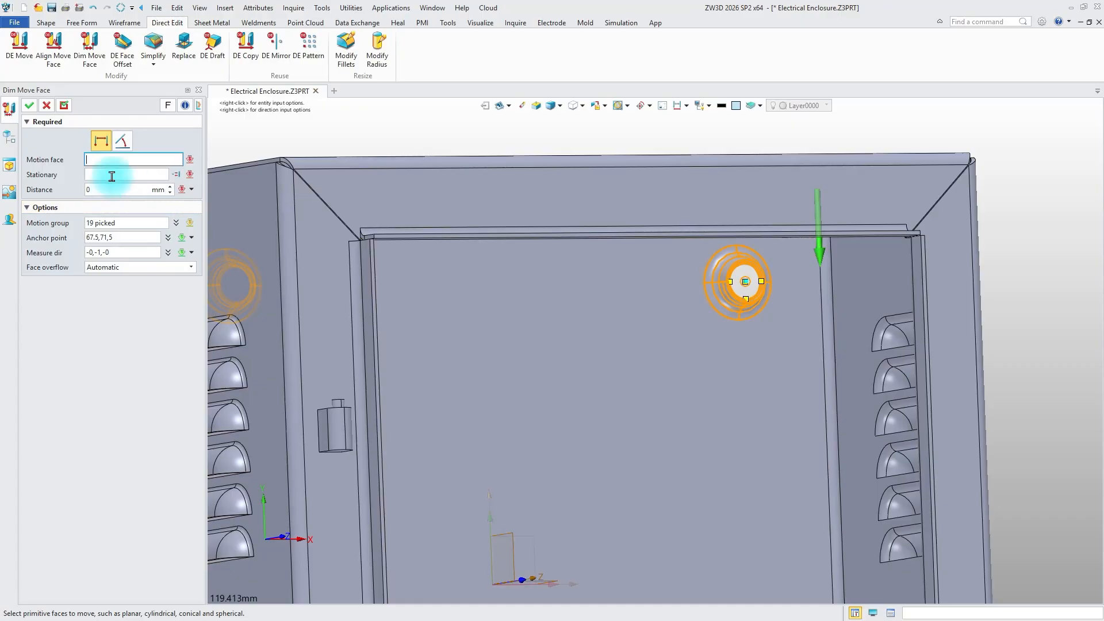
left_click(724, 274)
middle_click(723, 268)
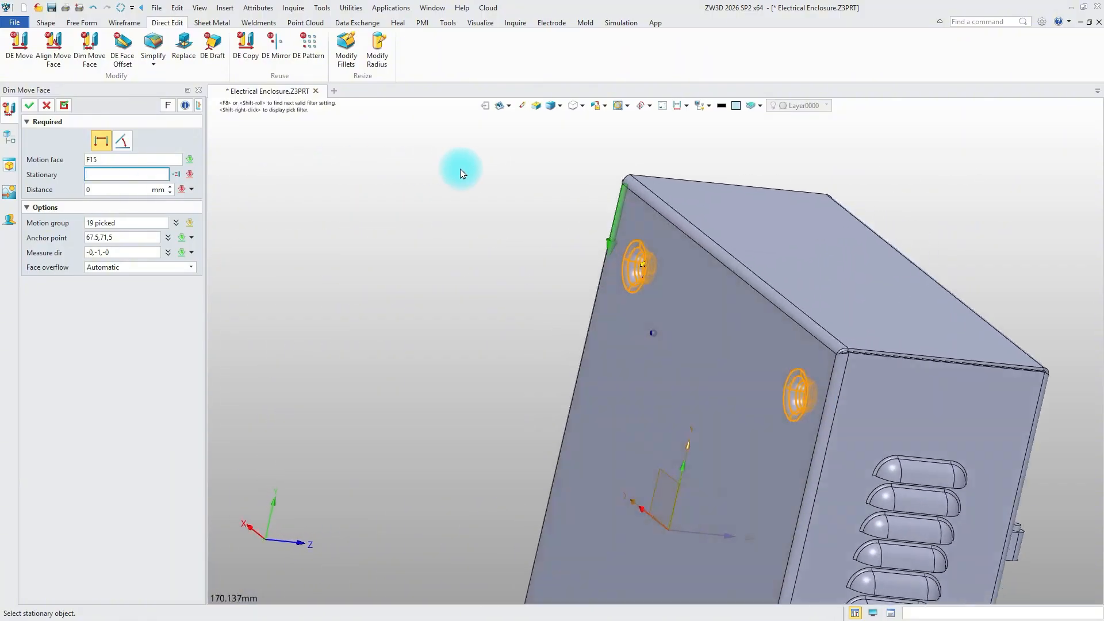
left_click(597, 169)
middle_click(568, 191)
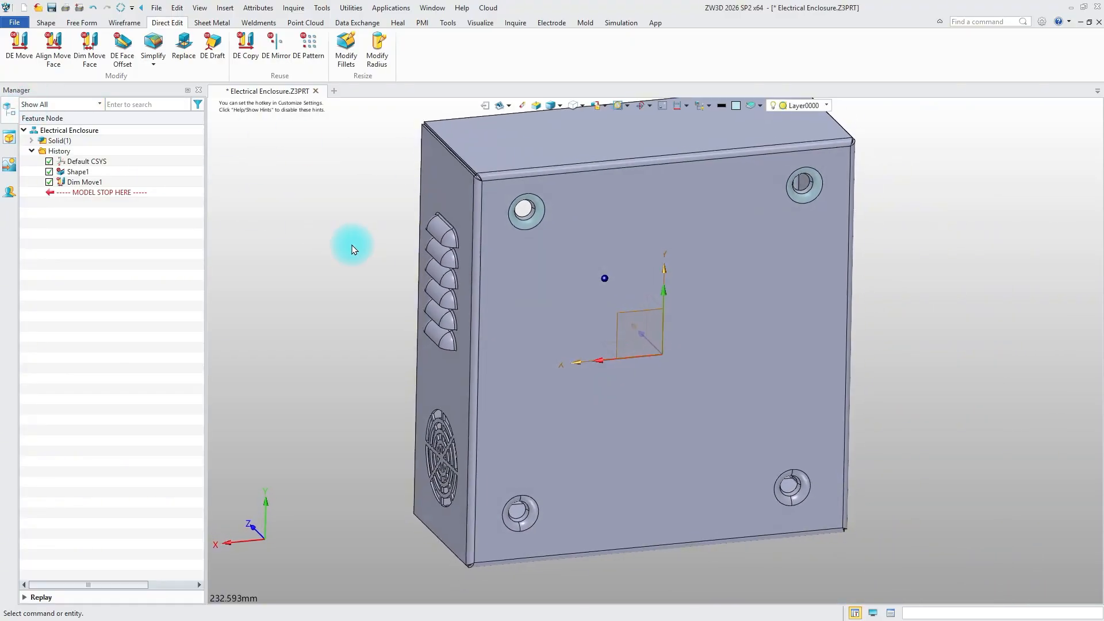
Start a second Dim Move Face and add the outer-side faces of both lower mounting holes to the motion group
left_click(89, 43)
scroll(513, 541, "up", 6)
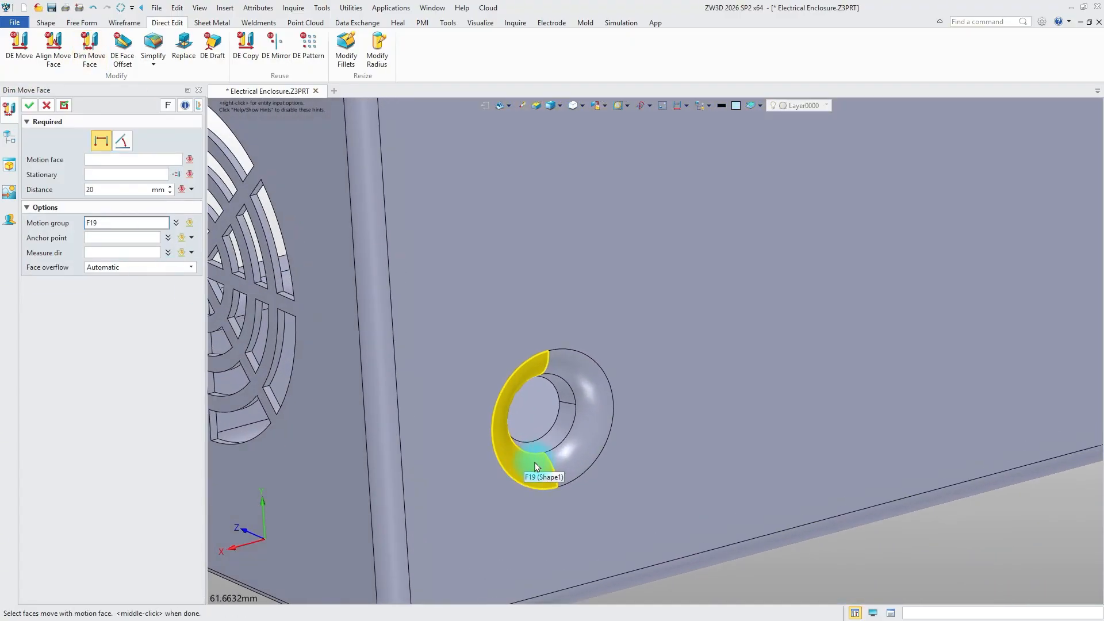
left_click(535, 464)
left_click(579, 448)
left_click(568, 423)
left_click(569, 399)
scroll(581, 403, "down", 3)
right_click_drag(684, 403, 730, 394)
left_click(782, 430)
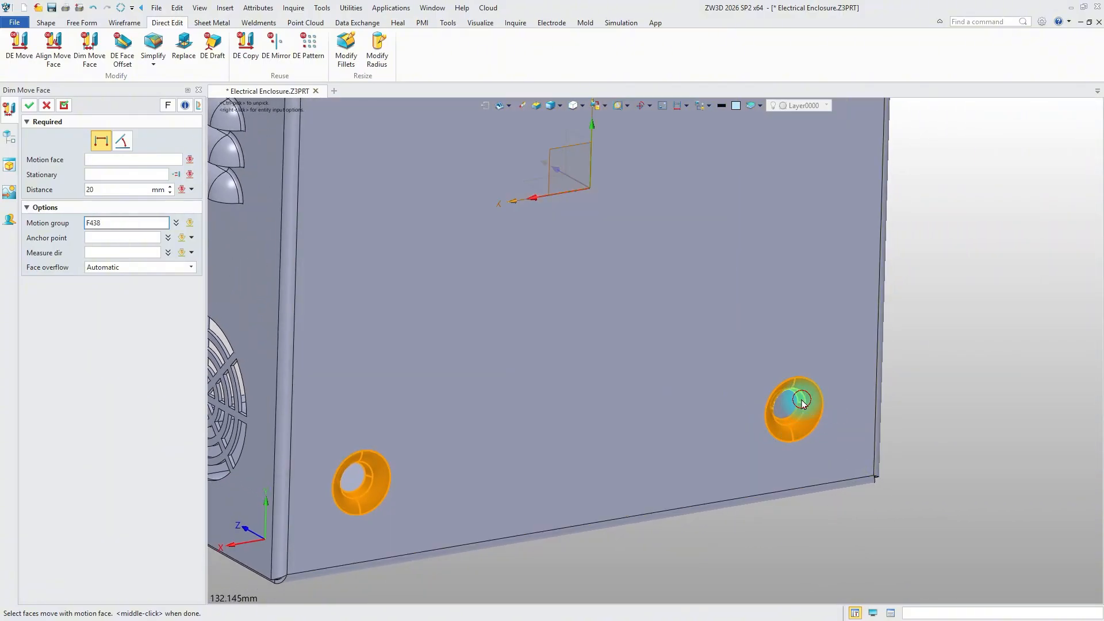
Add the faces of both lower mounting holes on the inside of the enclosure to the motion group
scroll(802, 401, "down", 5)
right_click_drag(802, 400, 775, 434)
scroll(802, 406, "up", 6)
left_click(796, 409)
left_click(812, 415)
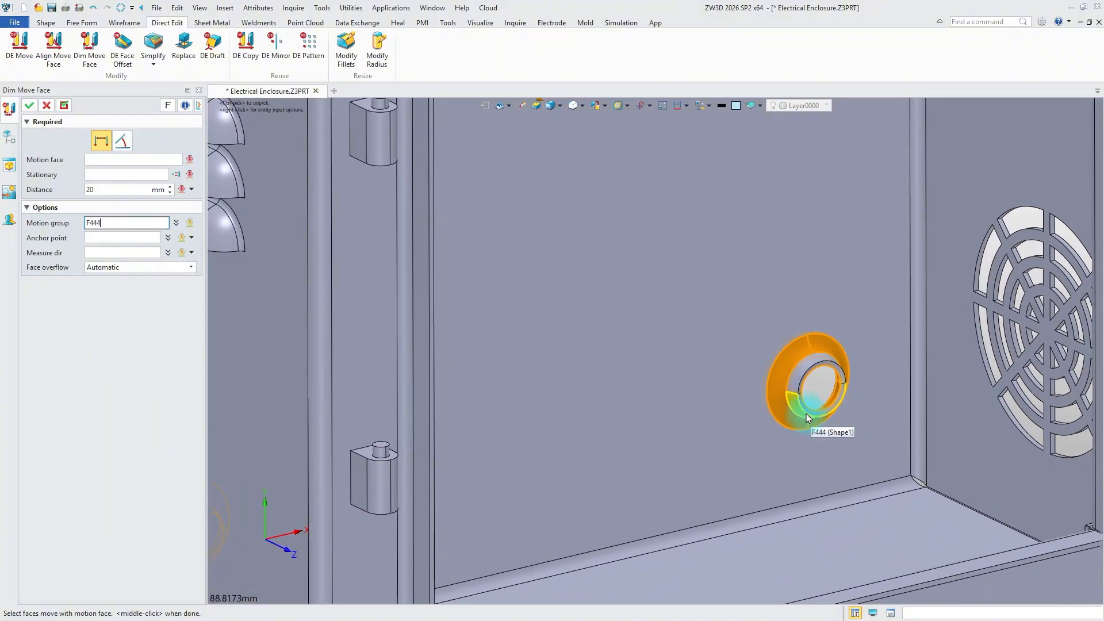
left_click(803, 408)
right_click_drag(639, 422, 451, 422)
left_click(649, 403)
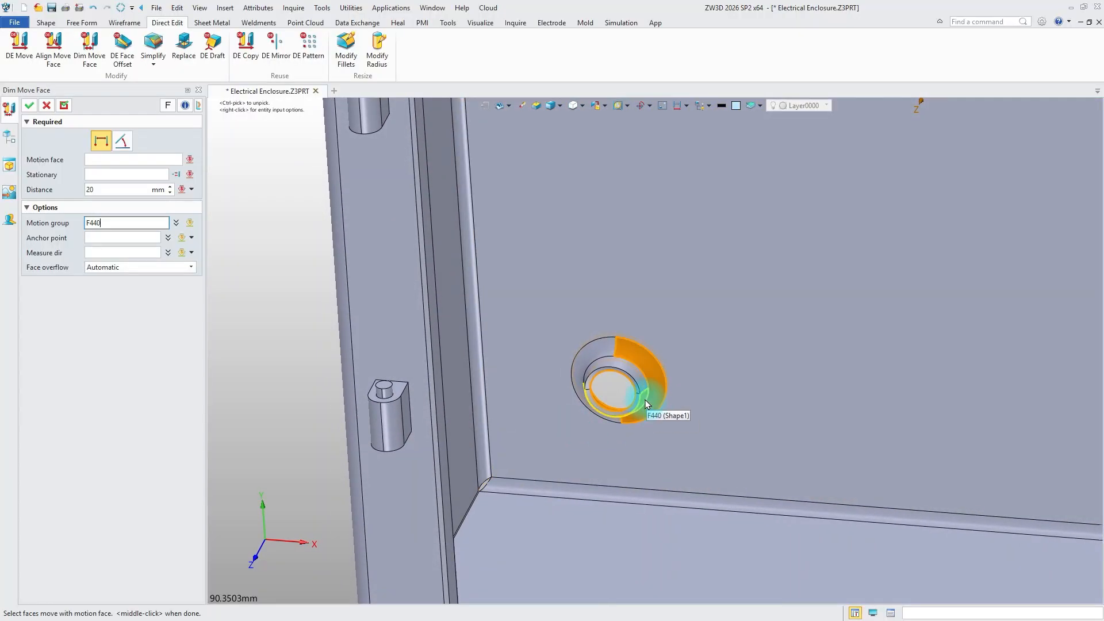
scroll(618, 421, "down", 3)
right_click_drag(627, 418, 742, 391)
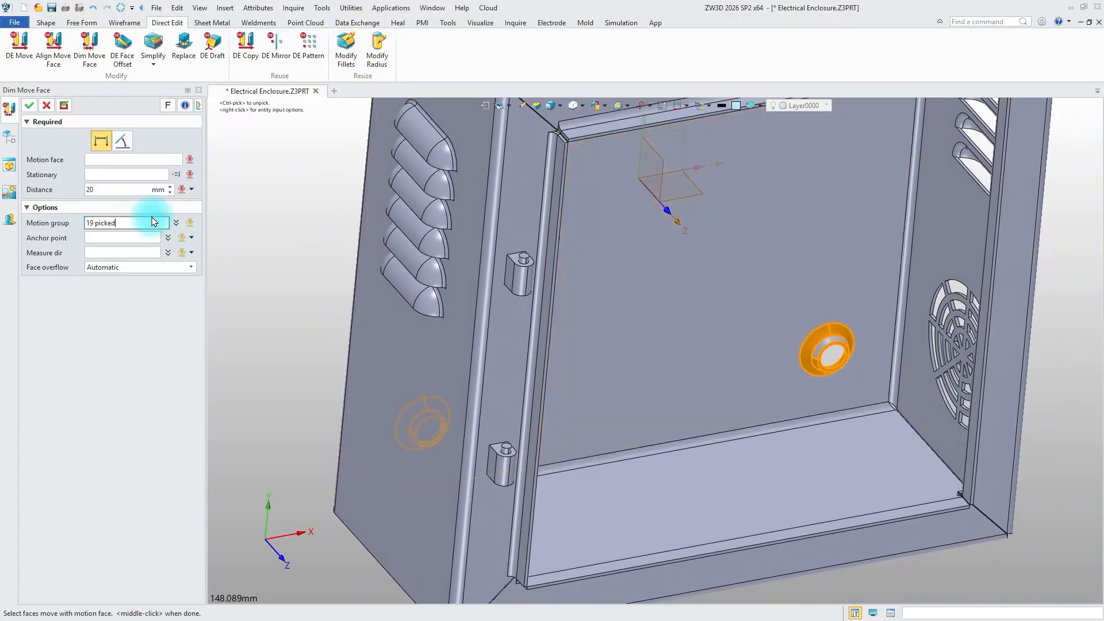
Move the lower mounting holes to 20 mm from the enclosure's bottom face, anchored at a hole centre and measured along positive Y
left_click(139, 237)
left_click(122, 255)
left_click(897, 290)
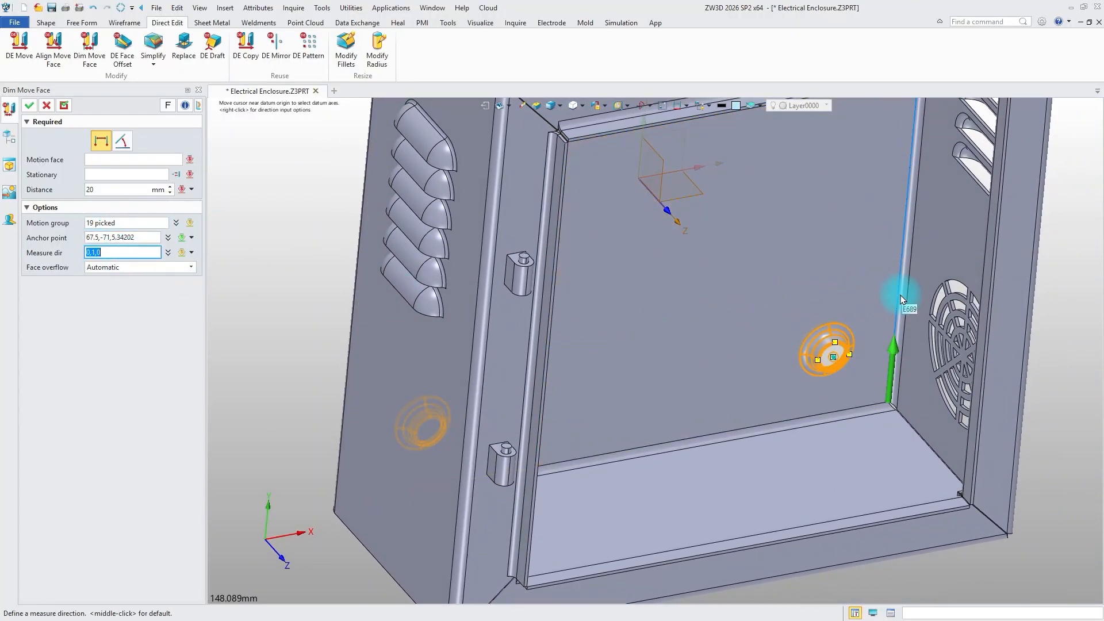
left_click(821, 341)
right_click_drag(813, 350, 564, 446)
left_click(564, 446)
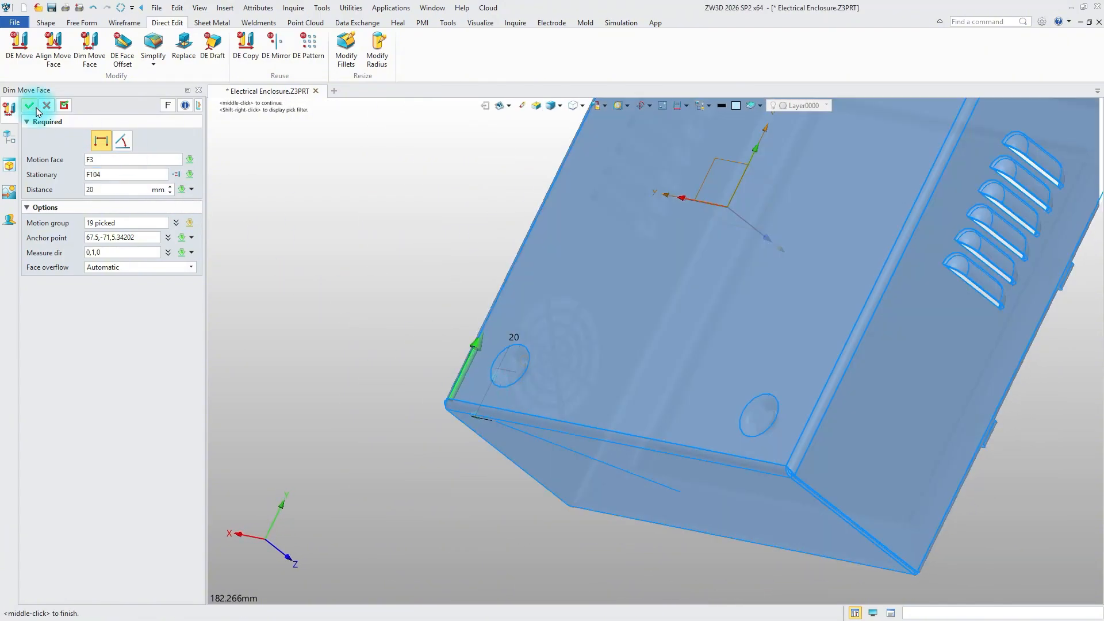
left_click(31, 105)
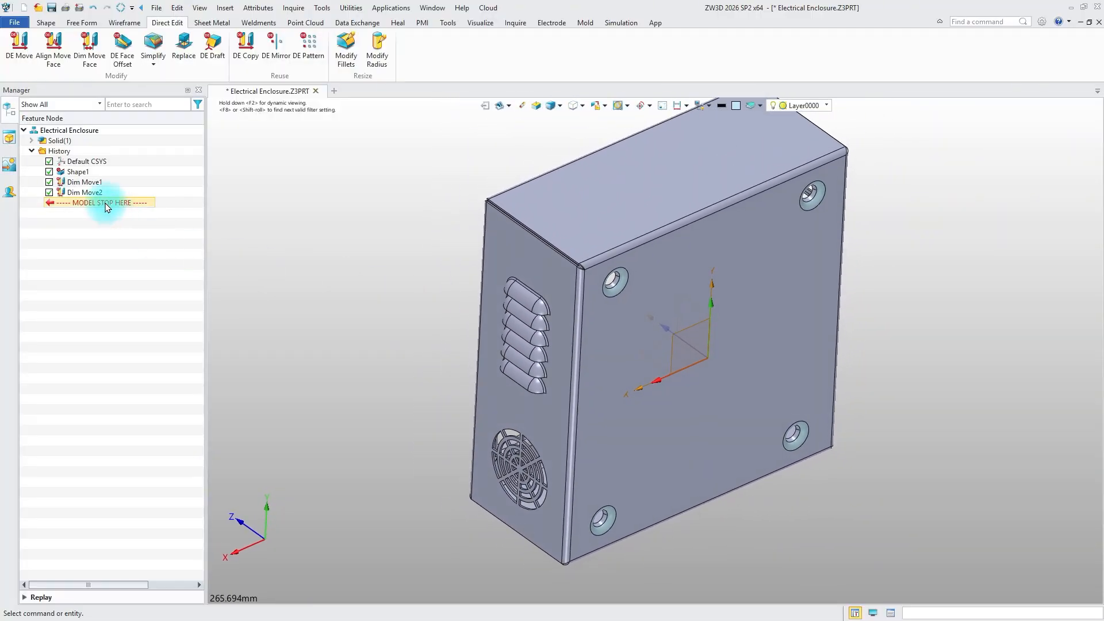
left_click_drag(98, 188, 96, 188)
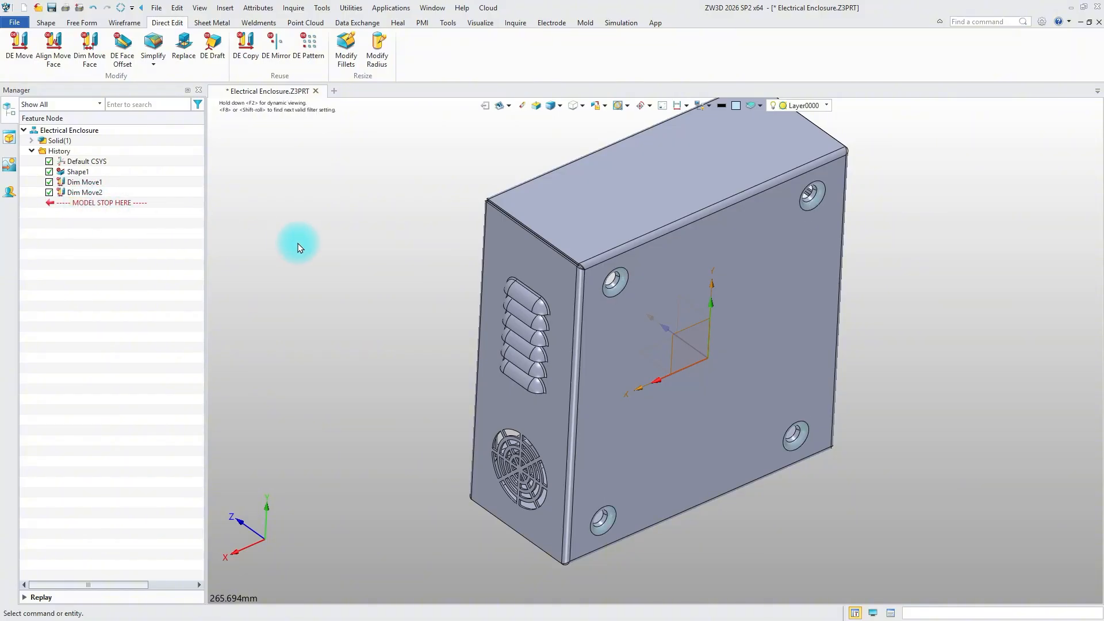
Set the radius of the fillets around the four mounting holes on the back face to 3 mm with Modify Fillets
left_click(343, 59)
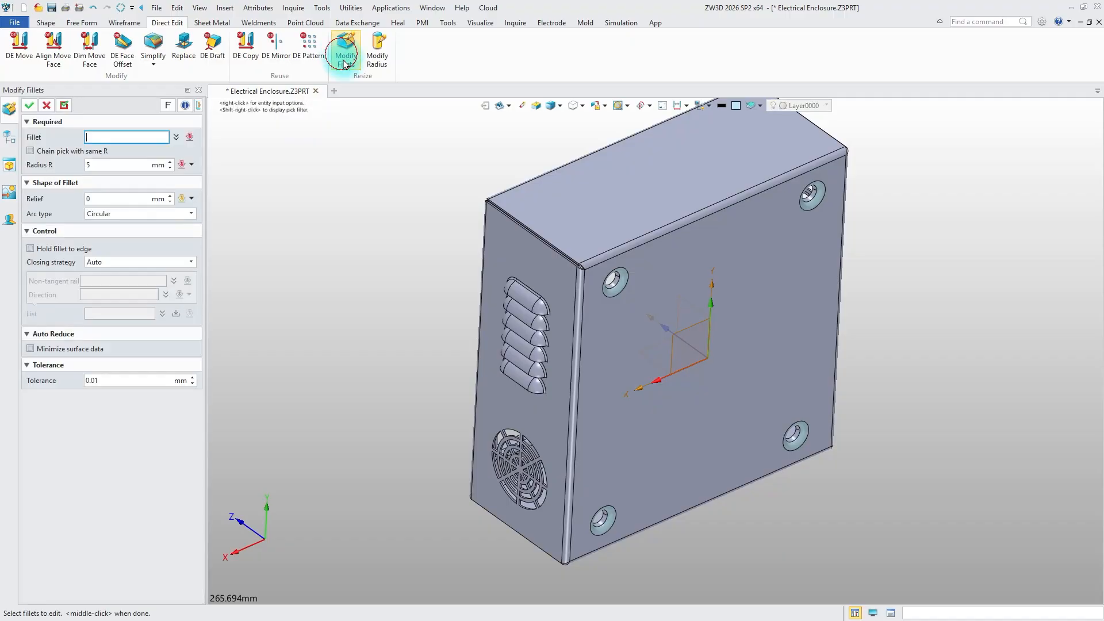
left_click(622, 285)
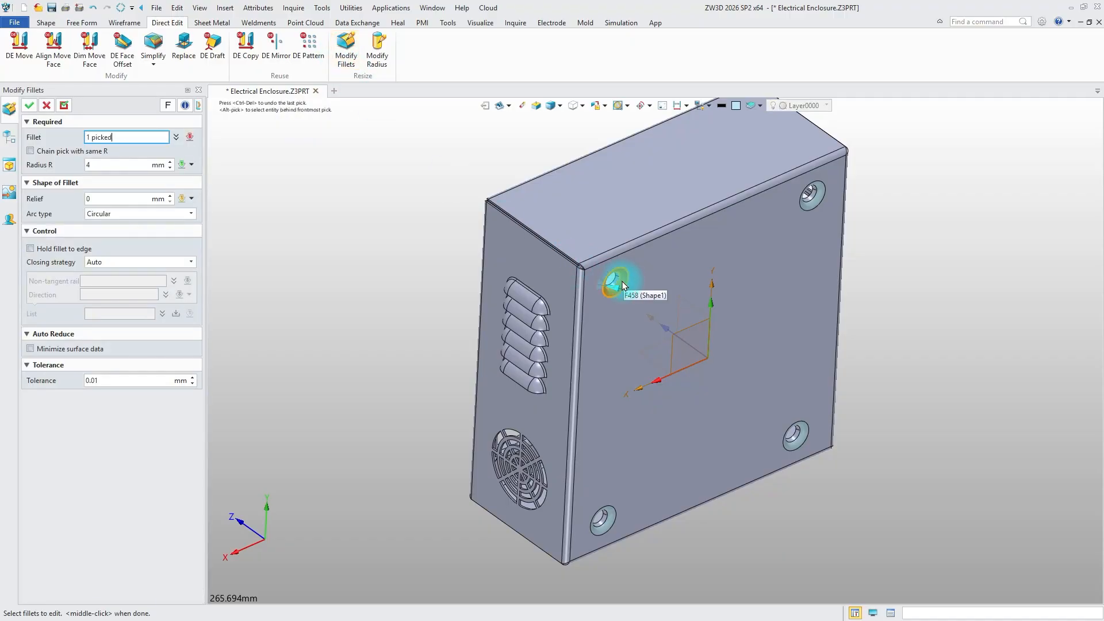
left_click(811, 199)
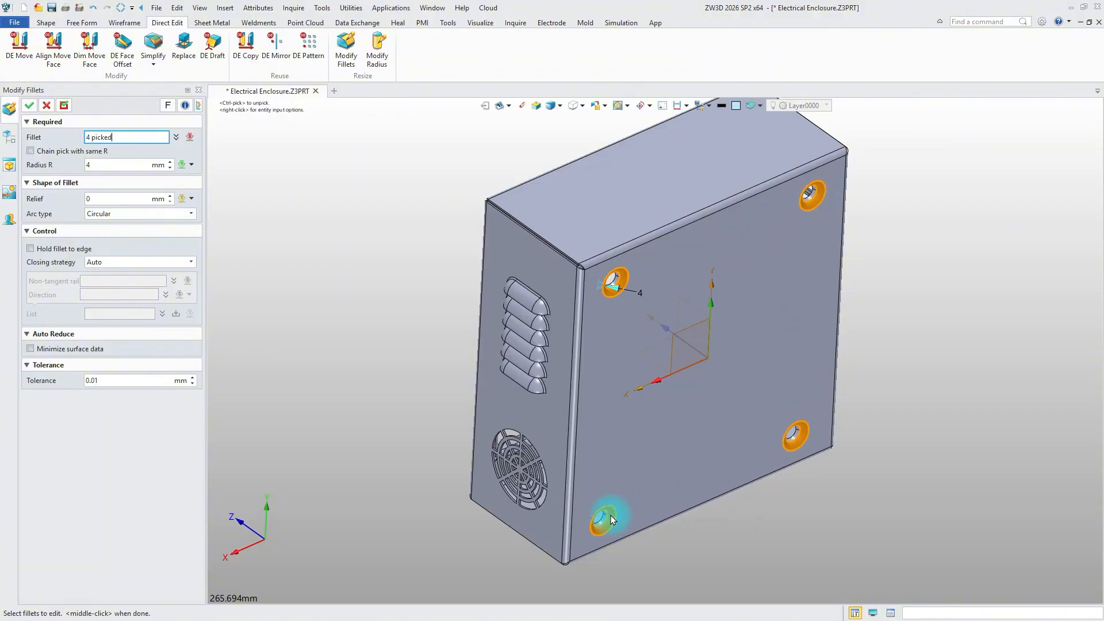
left_click(126, 166)
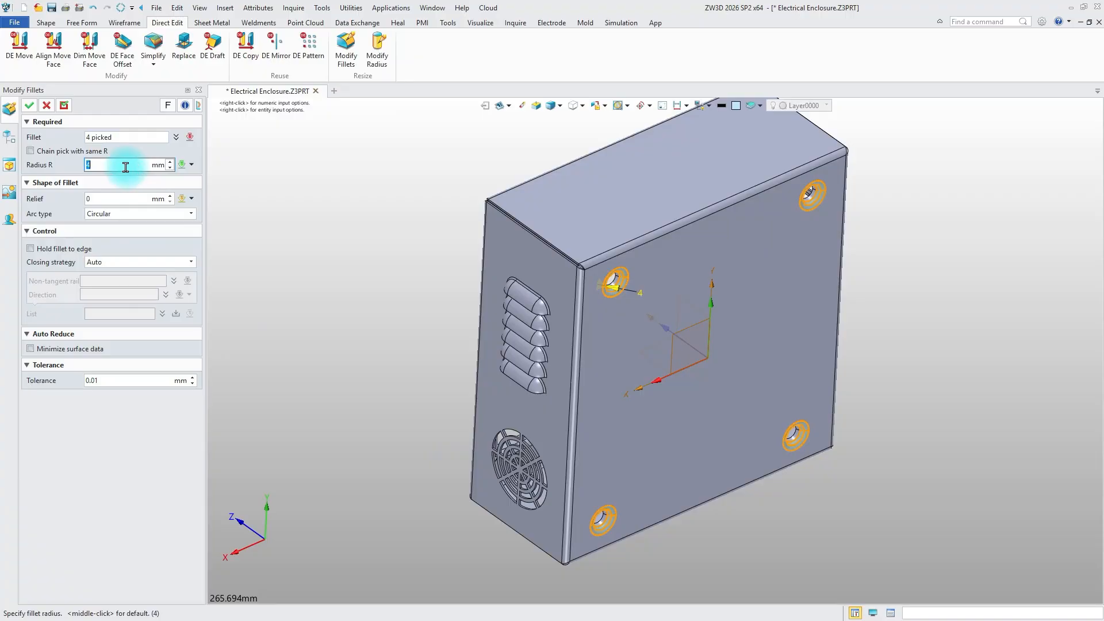
key("Return")
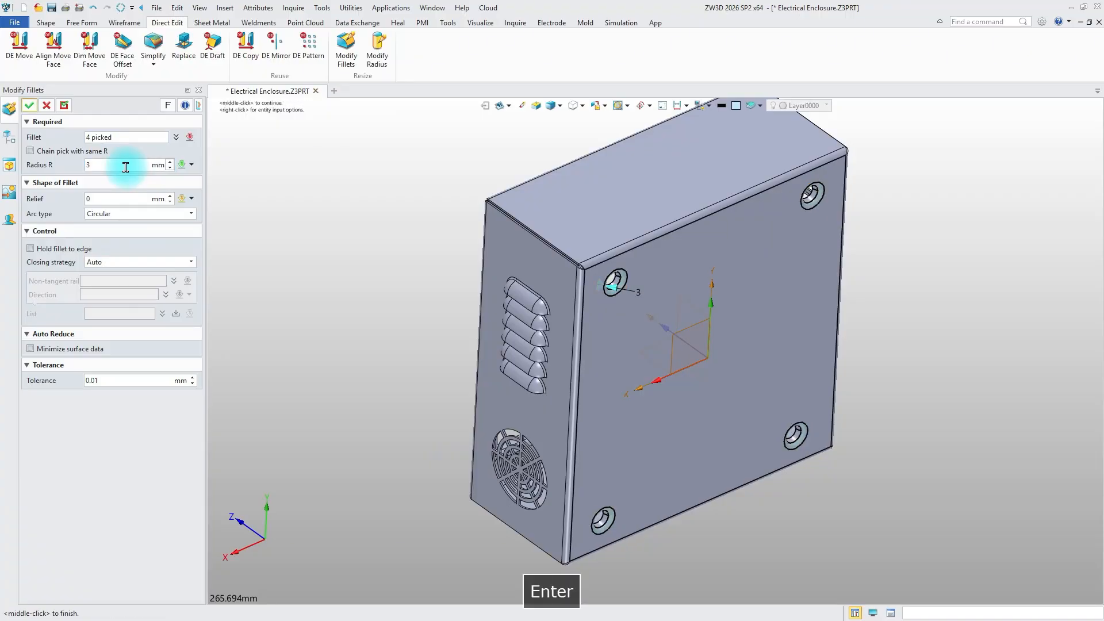
left_click(30, 105)
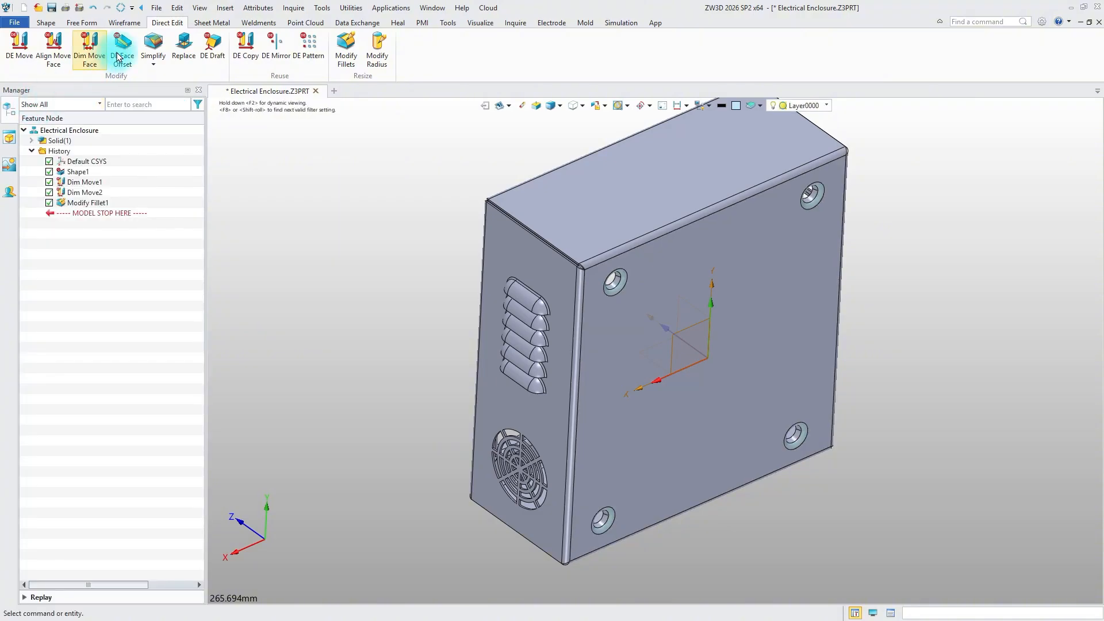
left_click(121, 8)
left_click(604, 349)
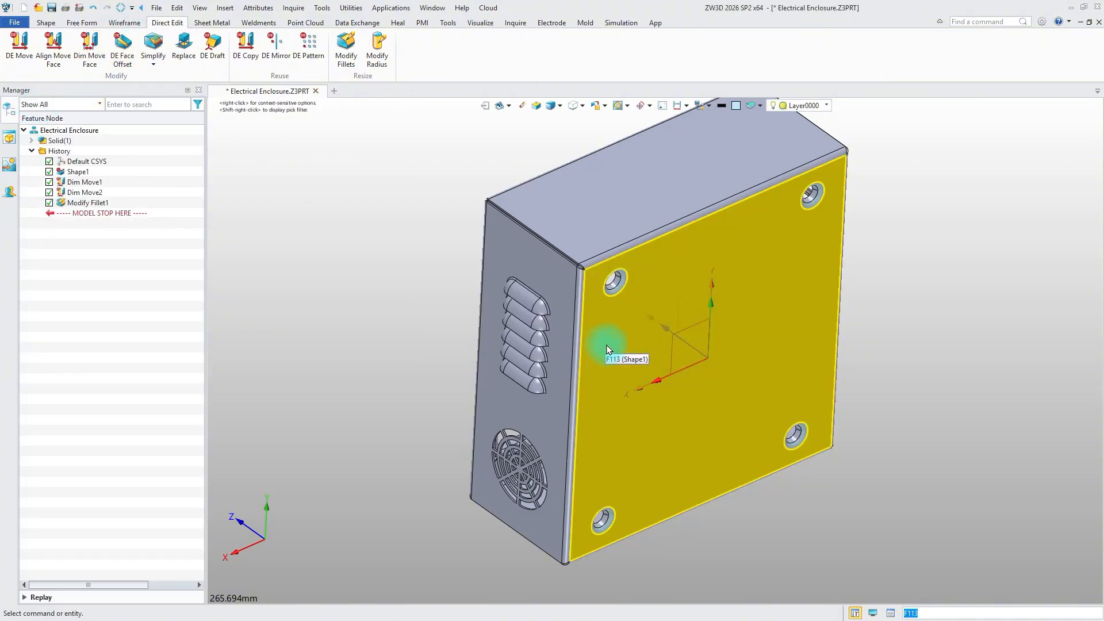
scroll(386, 268, "up", 3)
scroll(386, 267, "up", 5)
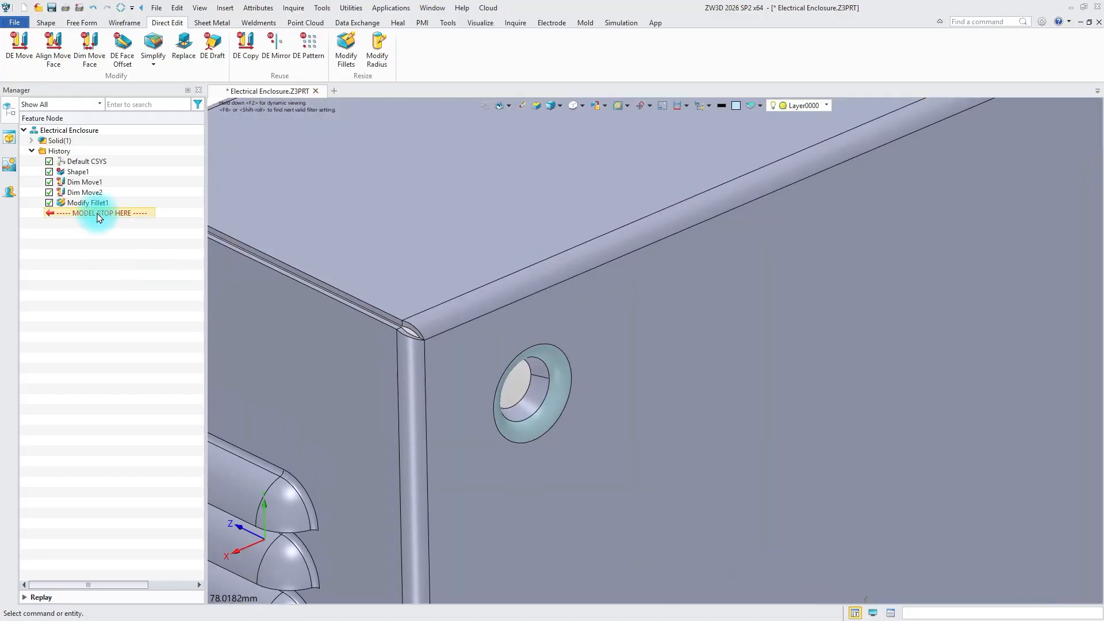
left_click_drag(92, 216, 92, 218)
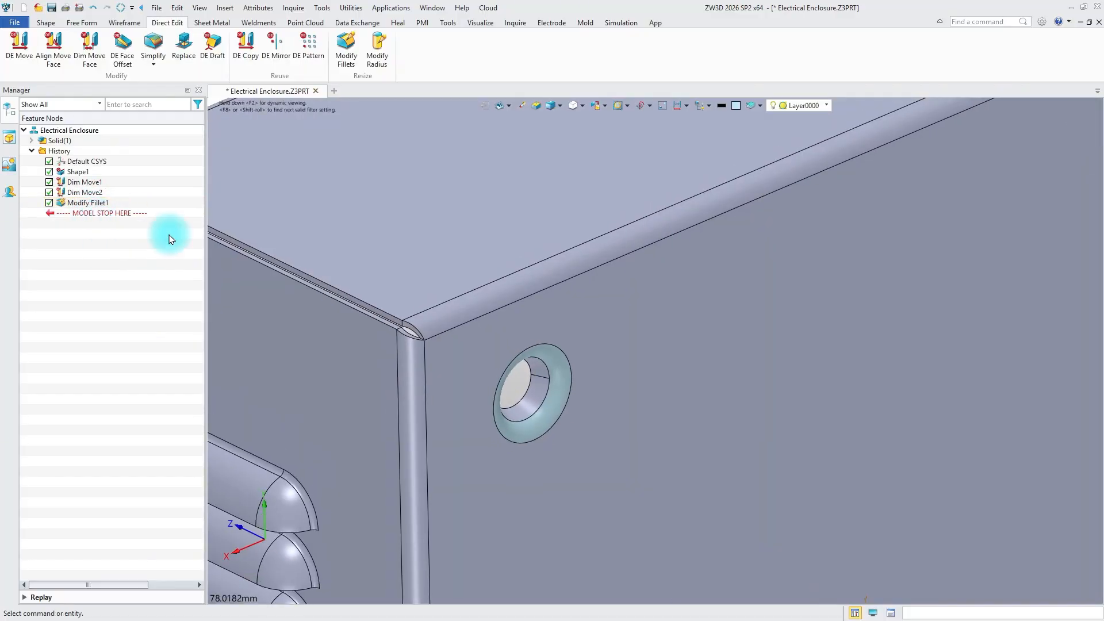
scroll(517, 293, "down", 8)
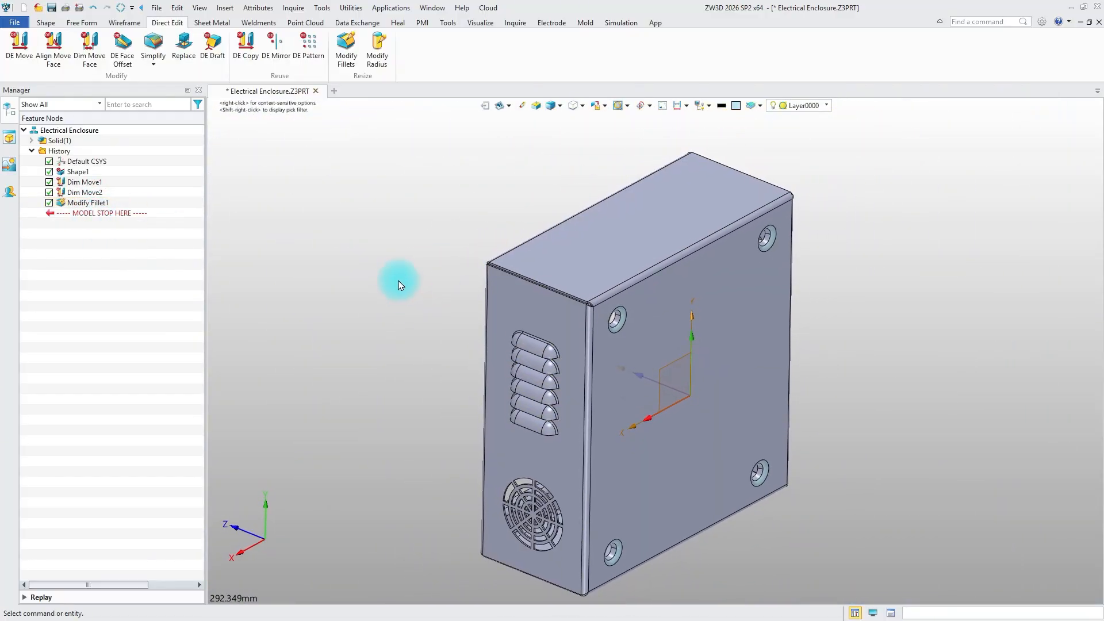
Start a linear DE Pattern and pick the outer faces of the topmost louver on the enclosure's right side wall as base
left_click(307, 48)
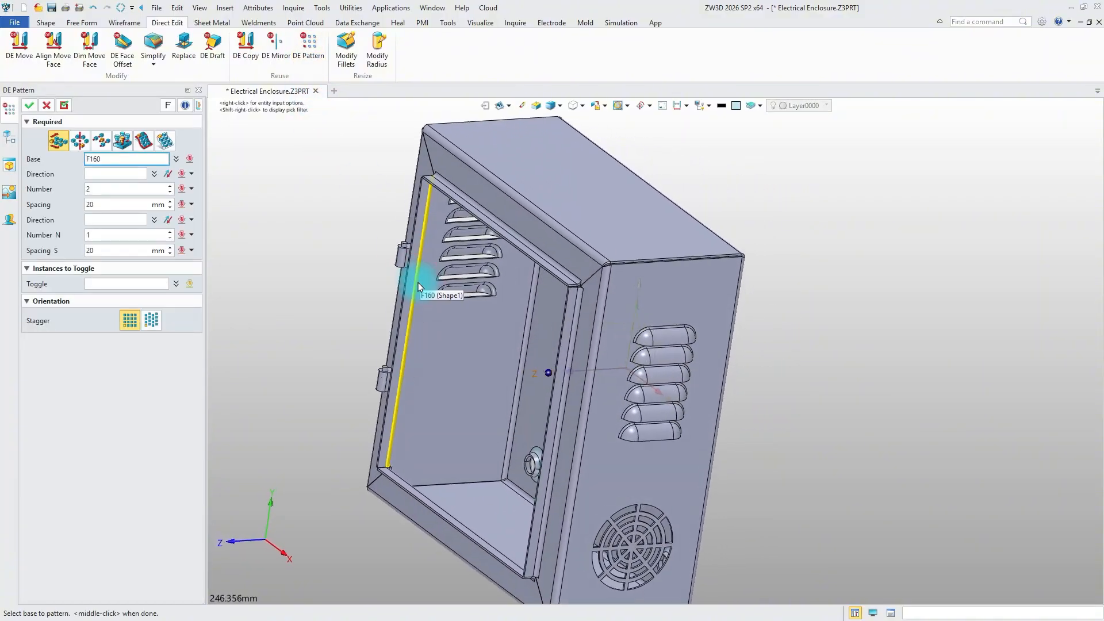
scroll(600, 343, "up", 5)
left_click(502, 362)
left_click(529, 363)
left_click(602, 333)
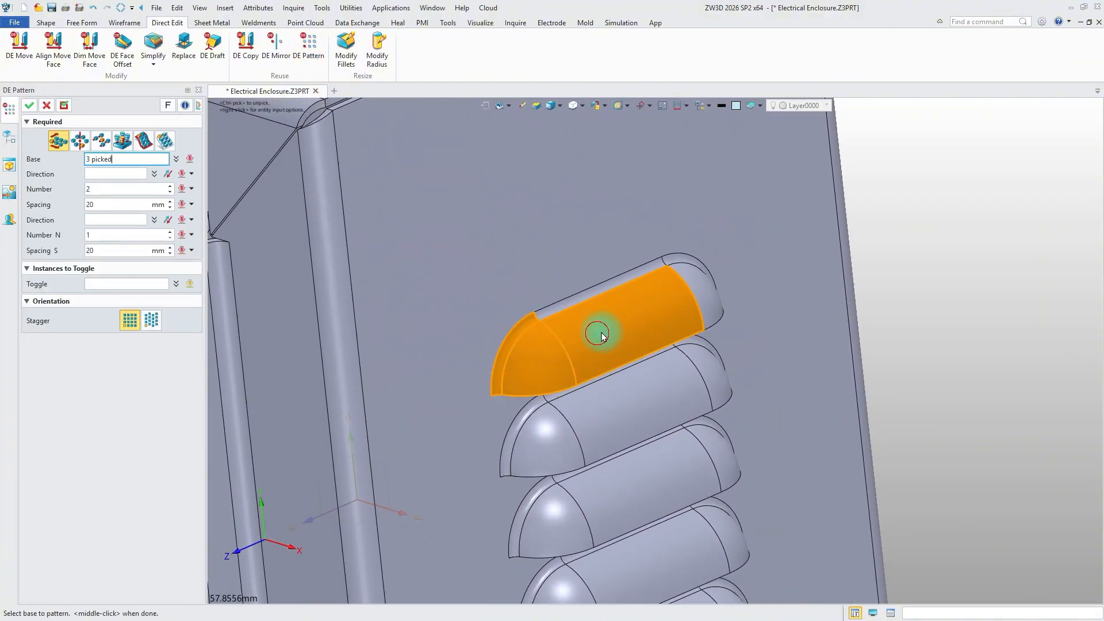
left_click(704, 293)
left_click(688, 256)
left_click(648, 269)
Add the inside and opening edge faces of the topmost right-wall louver to the pattern base
right_click_drag(652, 274, 665, 362)
right_click_drag(695, 424, 633, 358)
left_click(480, 390)
left_click(638, 313)
left_click(702, 311)
left_click(659, 337)
left_click(556, 368)
left_click(695, 339)
scroll(632, 356, "up", 3)
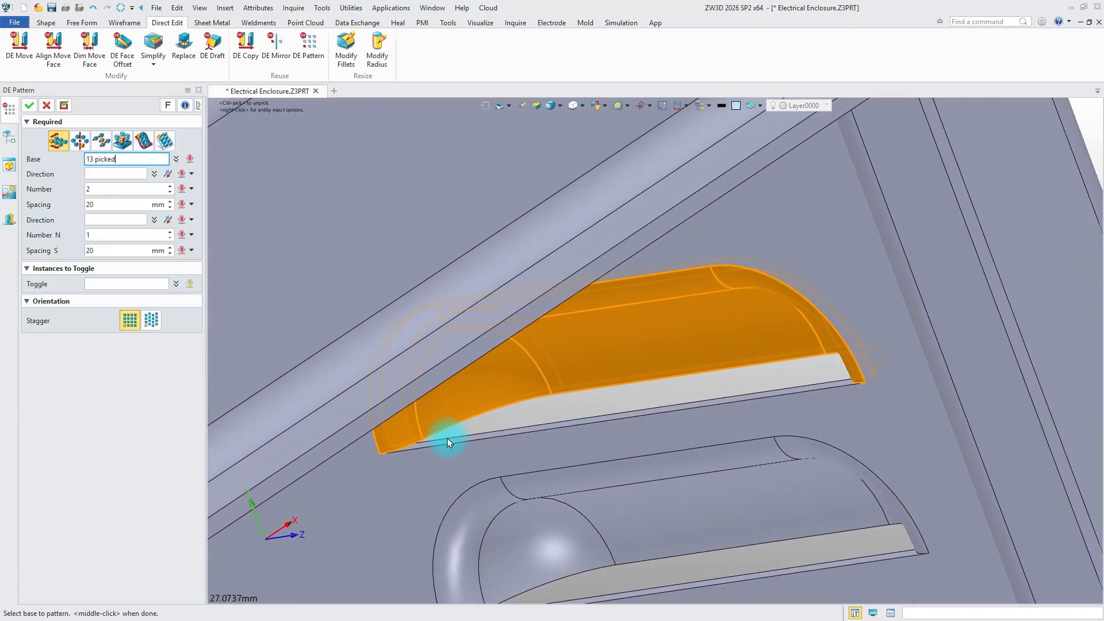
left_click(448, 438)
right_click_drag(644, 414, 446, 384)
scroll(446, 384, "down", 1)
Define the pattern direction along the enclosure's vertical edge and reverse it to point upward along positive Y
left_click(116, 175)
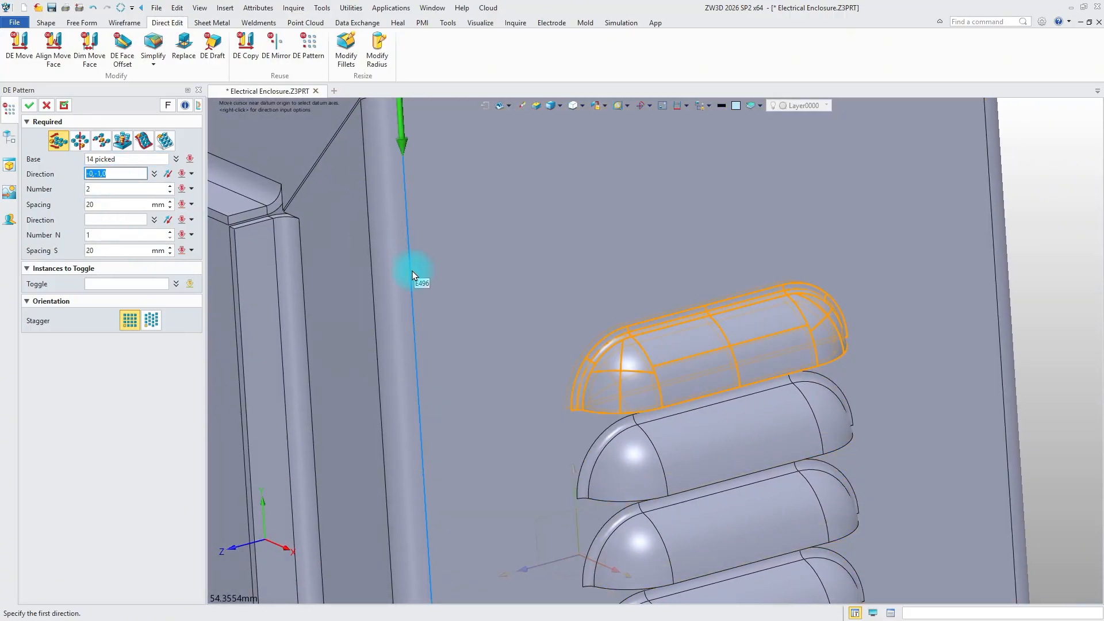
left_click(410, 283)
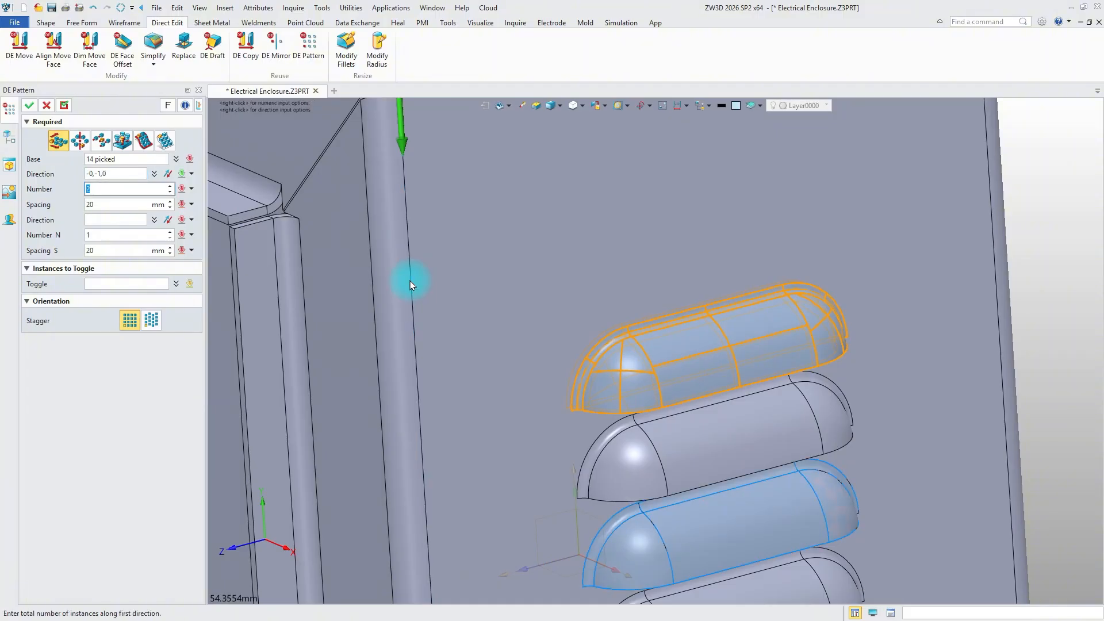
left_click(166, 177)
right_click_drag(237, 215, 243, 241)
scroll(244, 241, "down", 2)
Set the louver pattern to 10 mm spacing with 3 instances and create it
double_click(125, 205)
type("1")
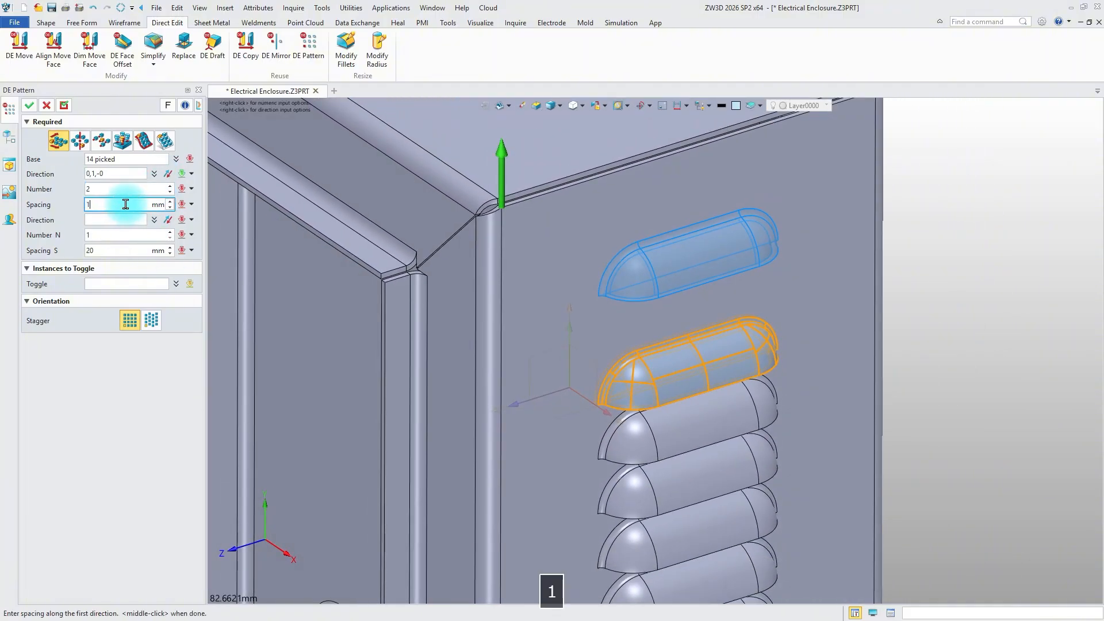
type("0")
key("Return")
left_click(170, 186)
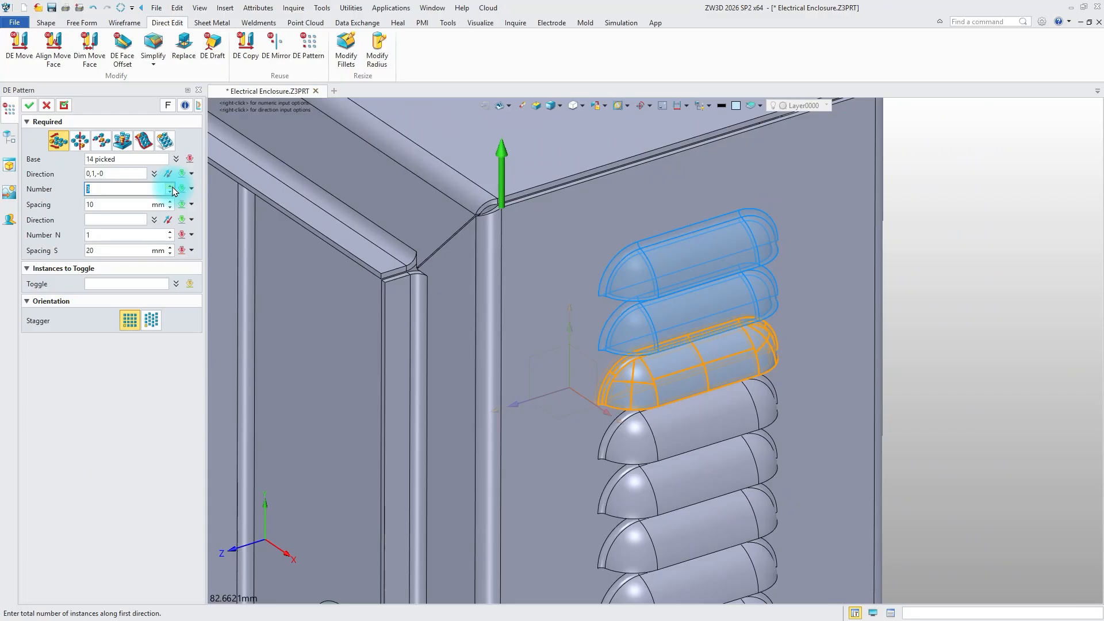
left_click(28, 106)
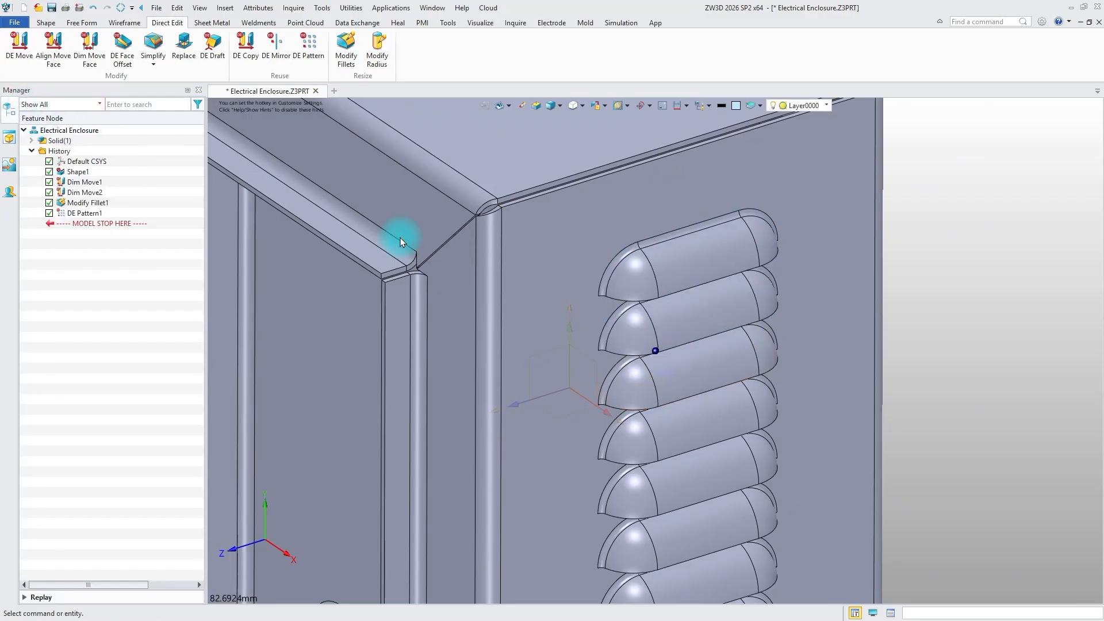
Start Simplify and pick the outer and opening edge faces of the lowest louver on the right side wall for removal
right_click_drag(400, 237, 483, 261)
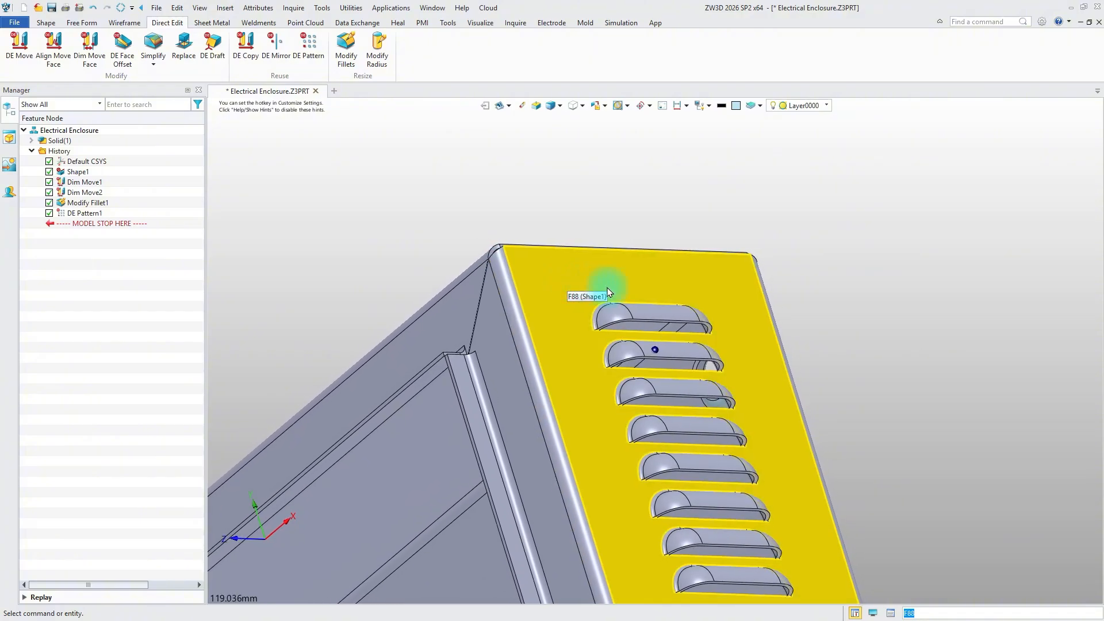
scroll(608, 292, "down", 2)
mouse_move(870, 315)
right_mouse_down()
mouse_move(885, 315)
mouse_move(874, 313)
right_mouse_up()
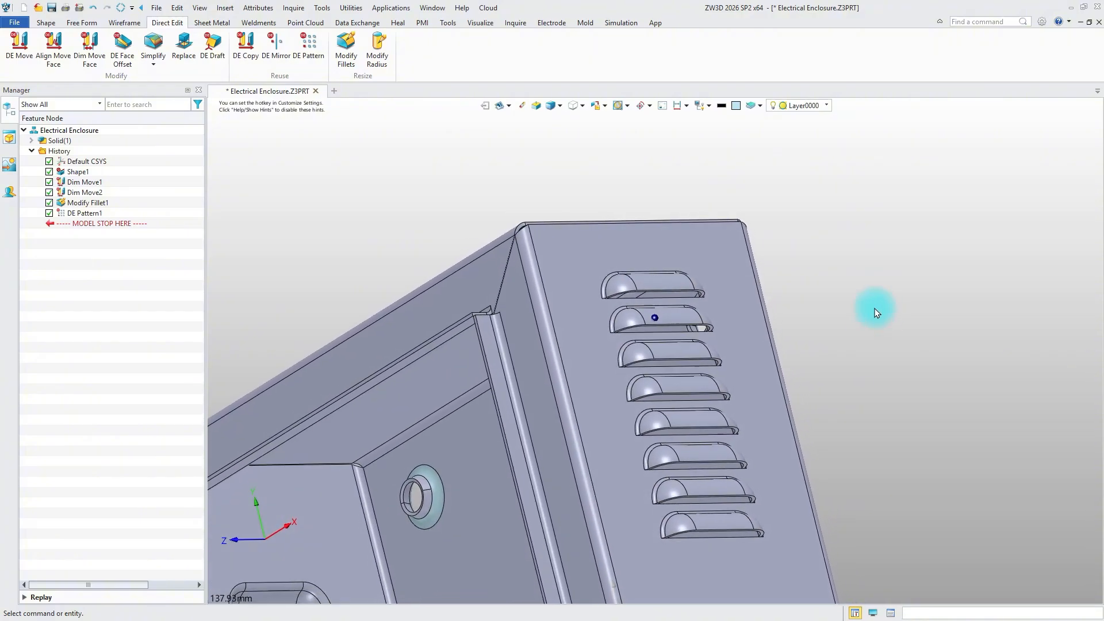
left_click(168, 70)
scroll(682, 484, "up", 5)
left_click(786, 439)
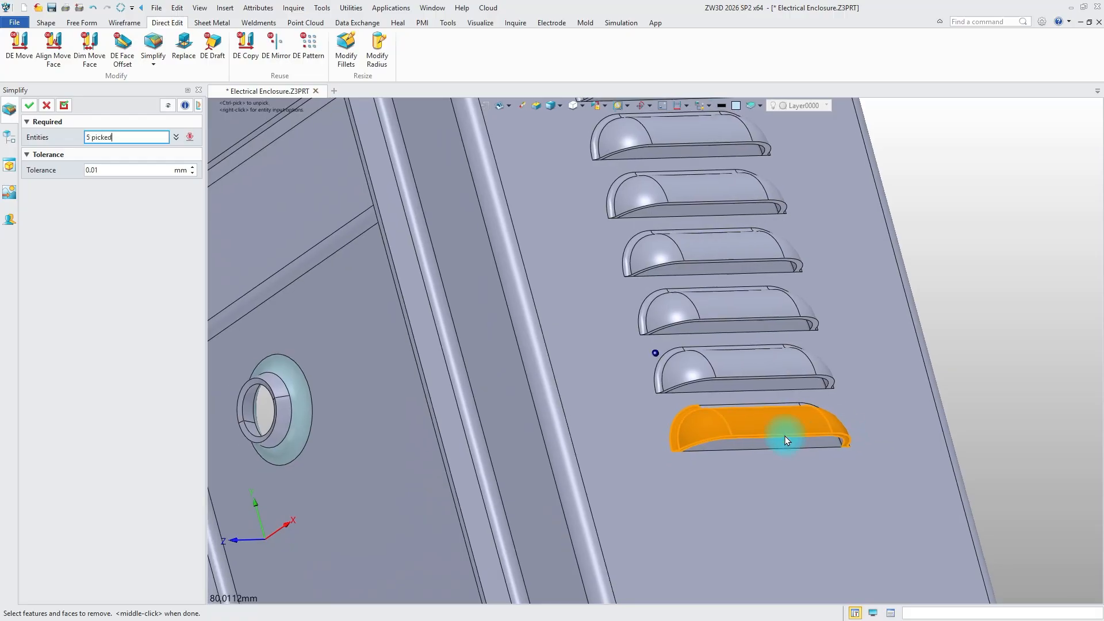
right_click_drag(784, 436, 713, 429)
left_click(741, 437)
left_click(788, 441)
Add the inside faces of the lowest right-wall louver to the entities for removal
scroll(661, 440, "up", 2)
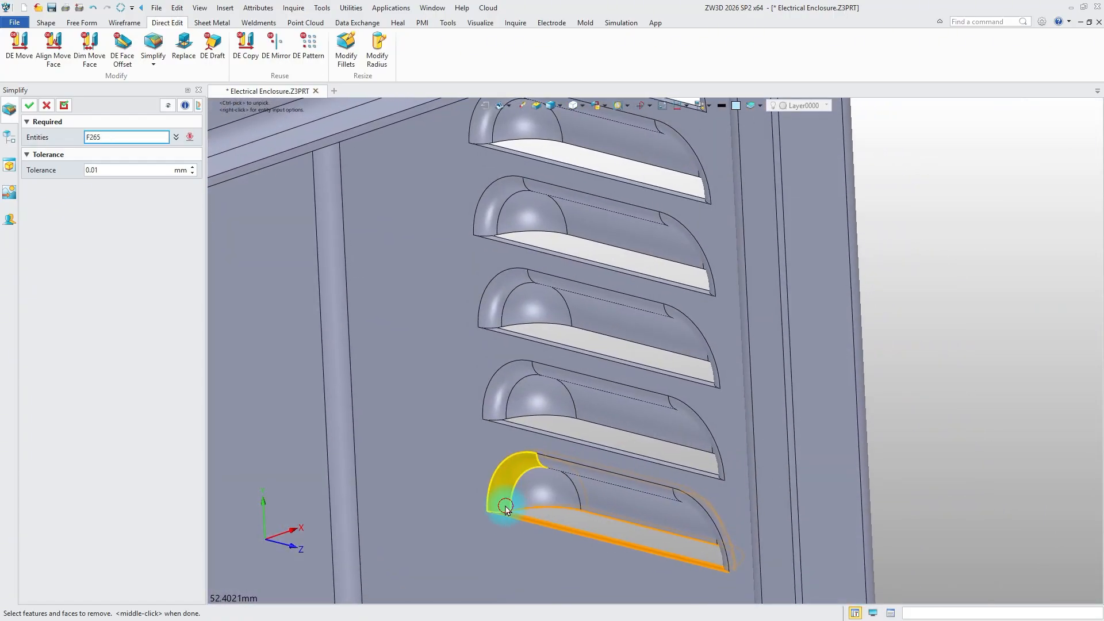
left_click(505, 506)
left_click(690, 501)
right_click_drag(690, 501, 523, 546)
scroll(522, 546, "down", 4)
Add the outer and inside faces of the lowest left-wall louver and remove both picked louvers
middle_click_drag(523, 546, 724, 494)
scroll(572, 490, "up", 3)
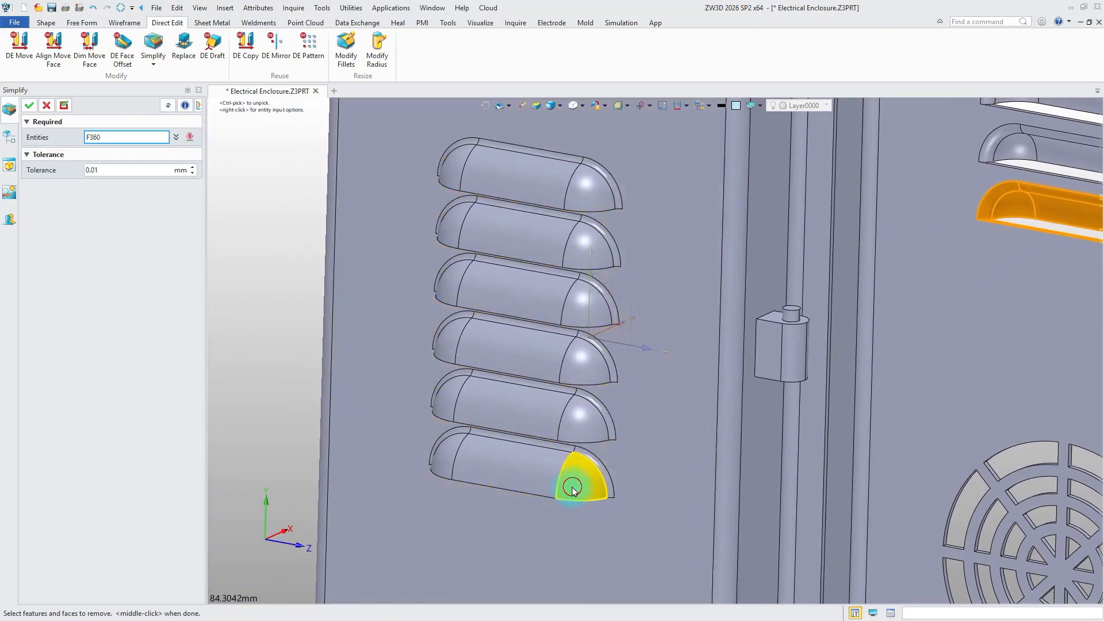
left_click(571, 490)
right_click_drag(488, 439, 411, 460)
left_click(606, 438)
left_click(485, 501)
left_click(659, 441)
scroll(660, 440, "down", 7)
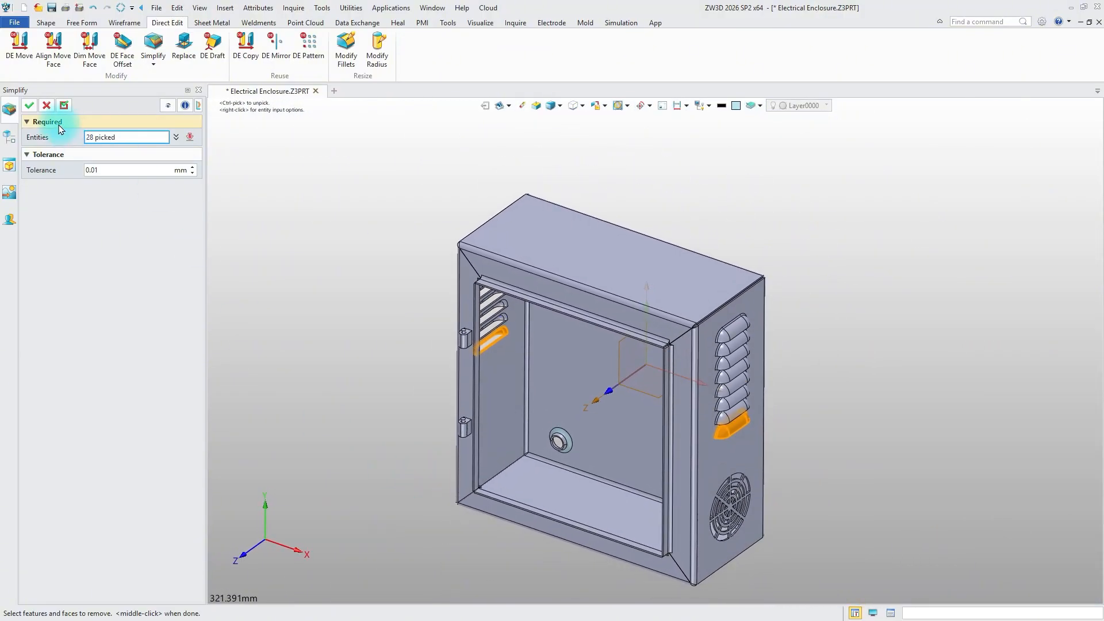
left_click(29, 106)
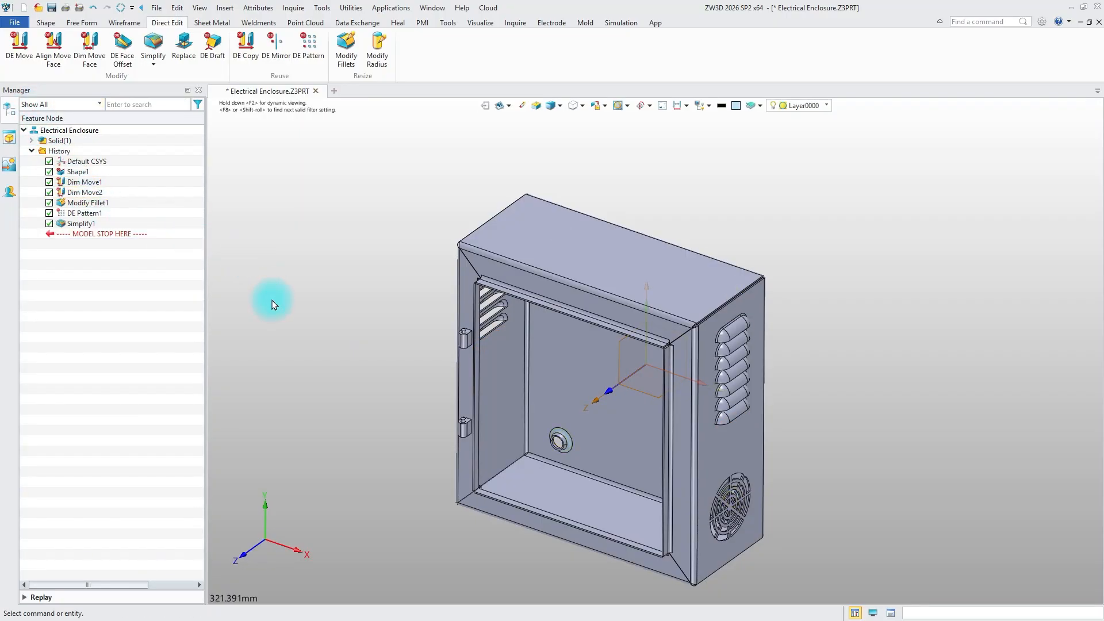
left_click_drag(101, 224, 101, 225)
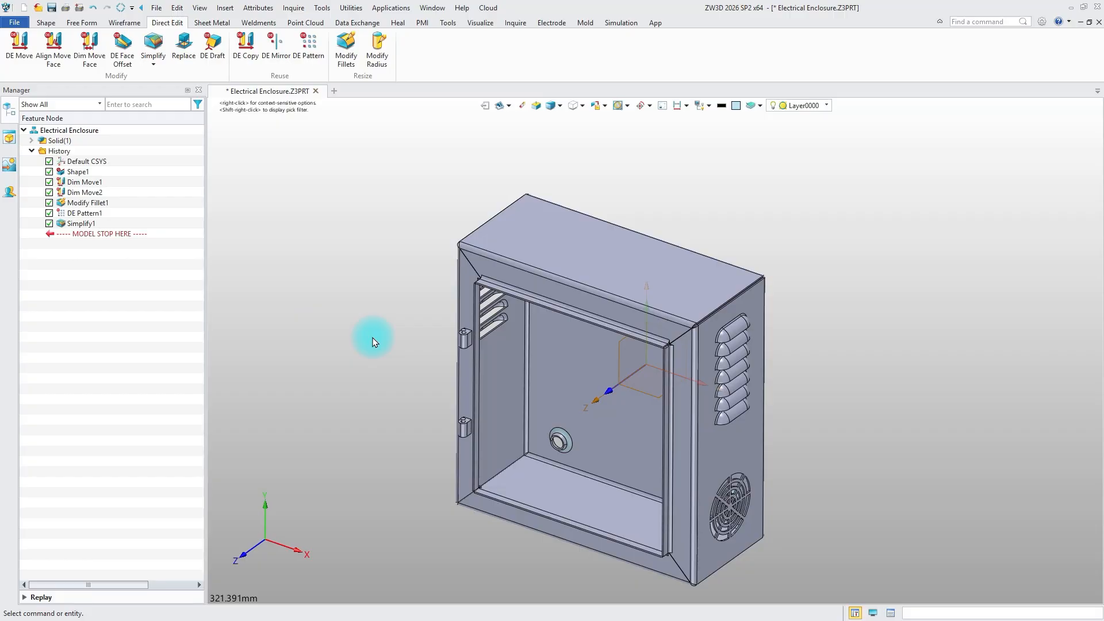
Start DE Mirror in Copy mode and pick the outer faces of the second louver from the top on the right wall
left_click(274, 47)
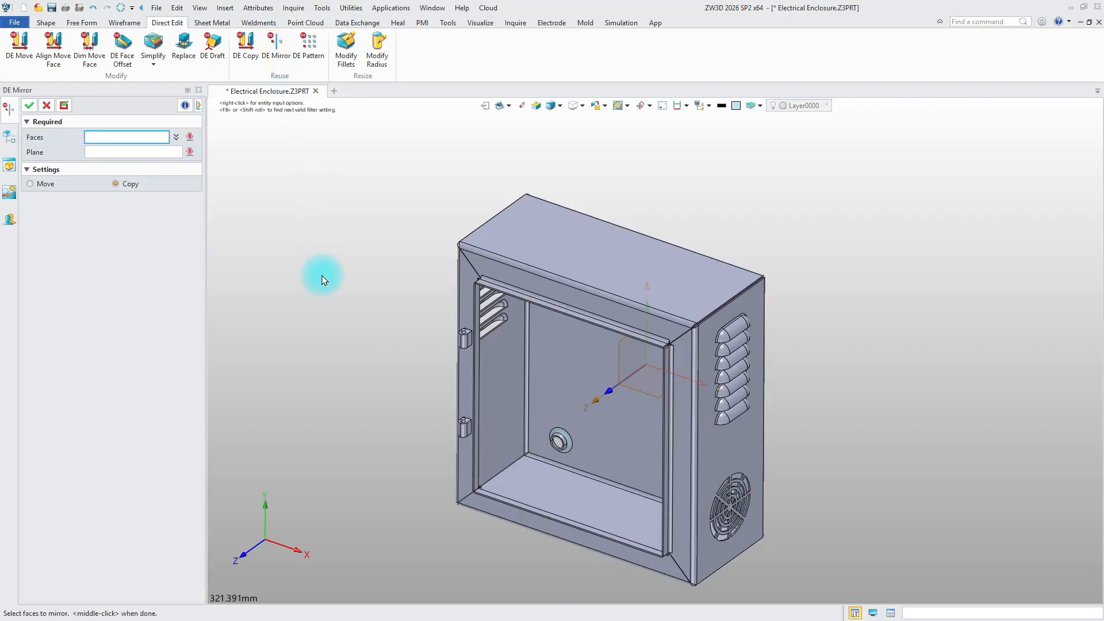
right_click_drag(644, 449, 650, 396)
scroll(754, 386, "up", 8)
right_click_drag(754, 387, 736, 357)
left_click(663, 296)
left_click(701, 276)
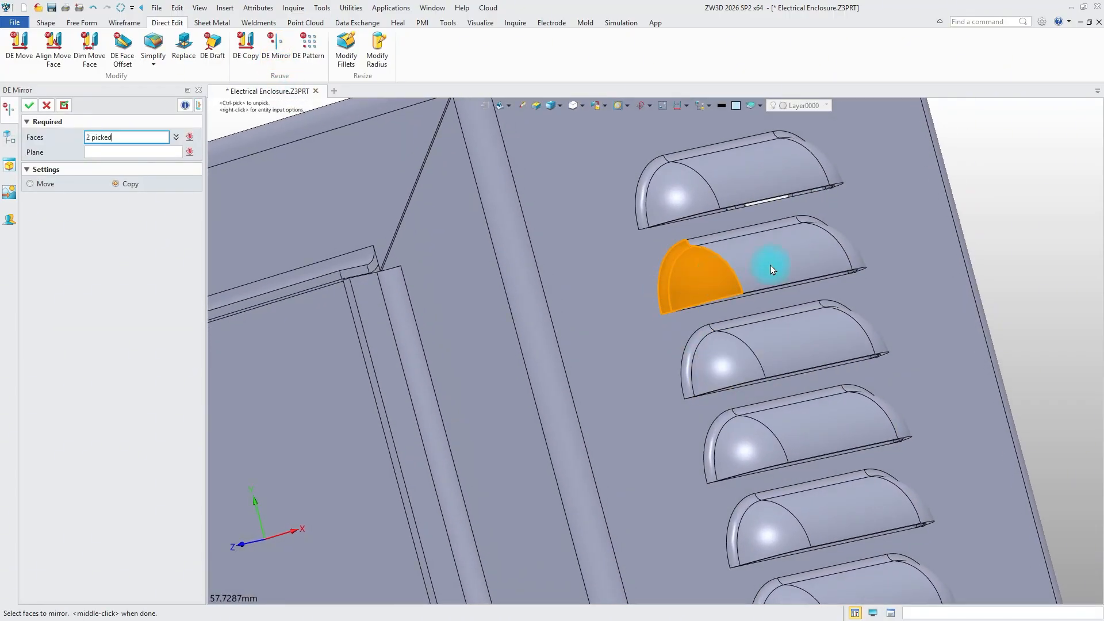
left_click(770, 263)
left_click(776, 230)
left_click(836, 247)
right_click_drag(823, 253, 790, 264)
left_click(885, 275)
Add the outer faces of the topmost right-wall louver and the opening edge faces of both upper louvers to the mirror selection
left_click(882, 185)
left_click(794, 180)
left_click(595, 190)
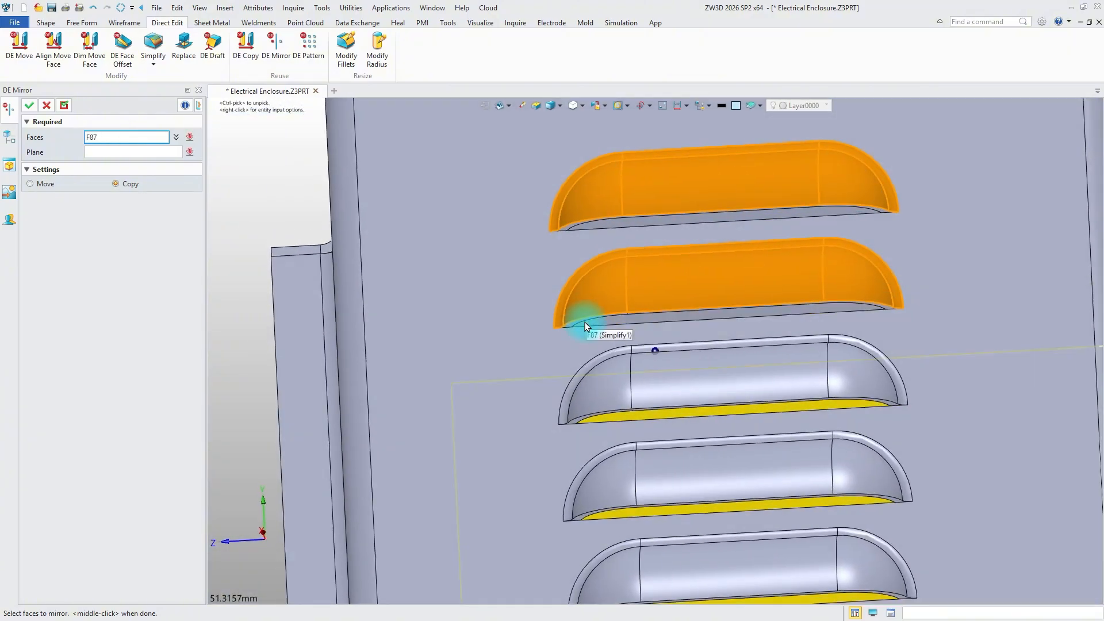
right_click_drag(584, 326, 577, 287)
left_click(569, 329)
left_click(563, 237)
Add the inside faces of the topmost right-wall louver to the mirror selection
right_click_drag(562, 236, 742, 236)
left_click(556, 252)
left_click(874, 189)
left_click(817, 230)
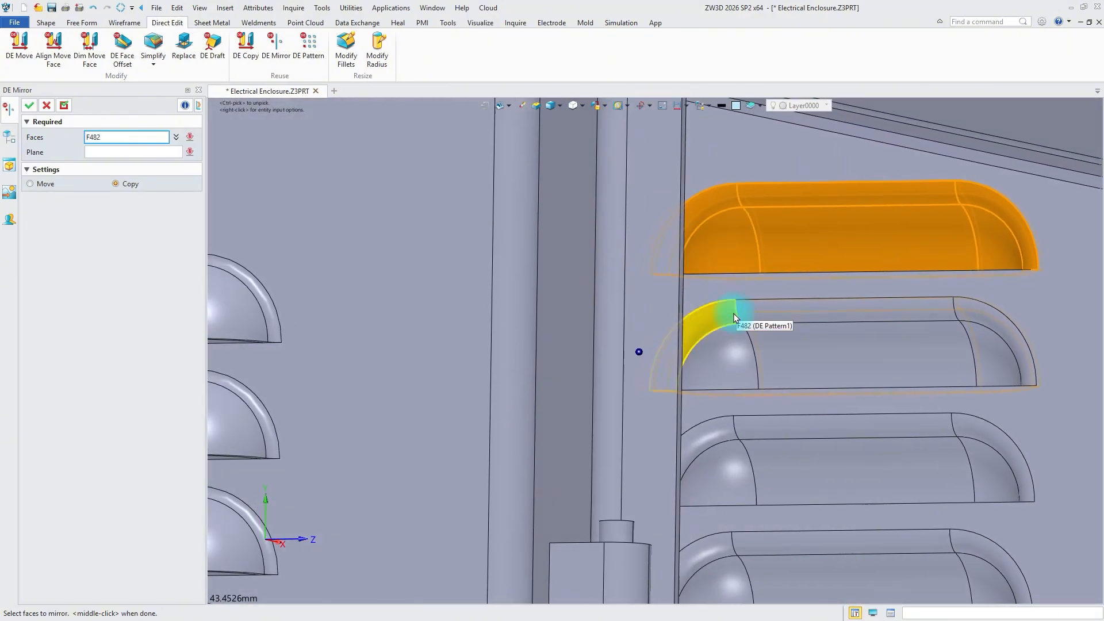
Add the inside faces of the second right-wall louver to the mirror selection and use the Default CSYS YZ plane as mirror plane
left_click(733, 315)
left_click(835, 351)
left_click(1010, 322)
left_click(938, 321)
right_click_drag(938, 324, 759, 325)
right_click_drag(736, 466, 719, 402)
left_click(826, 400)
left_click(899, 363)
scroll(899, 364, "down", 2)
right_click_drag(851, 402, 776, 477)
scroll(724, 258, "down", 8)
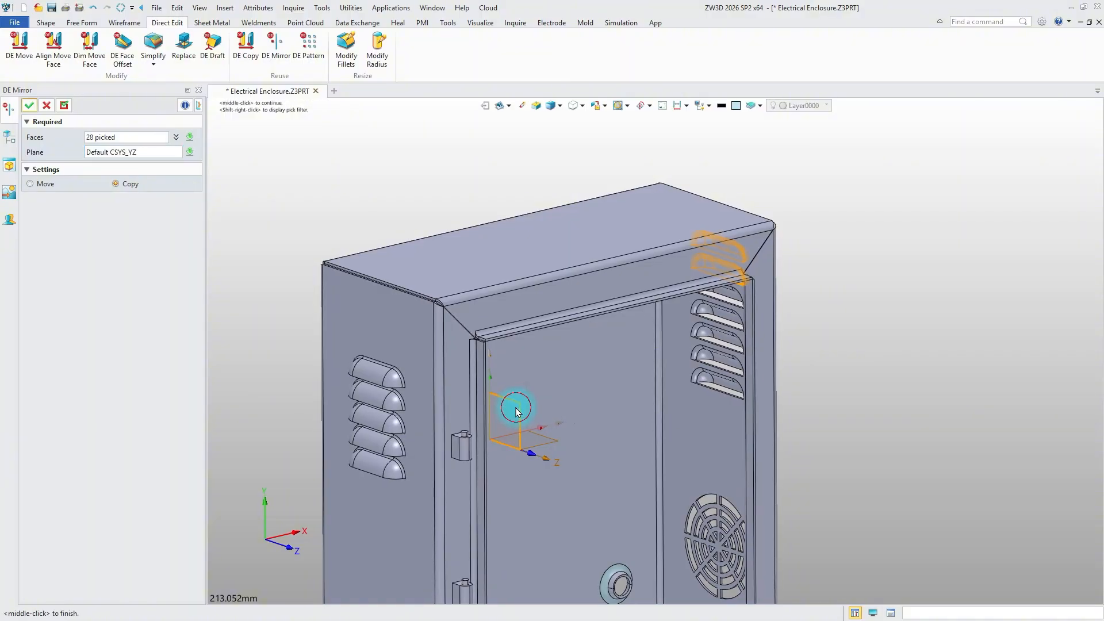
Apply the mirrored copy of the selected right-wall louver faces across the YZ plane
left_click(30, 113)
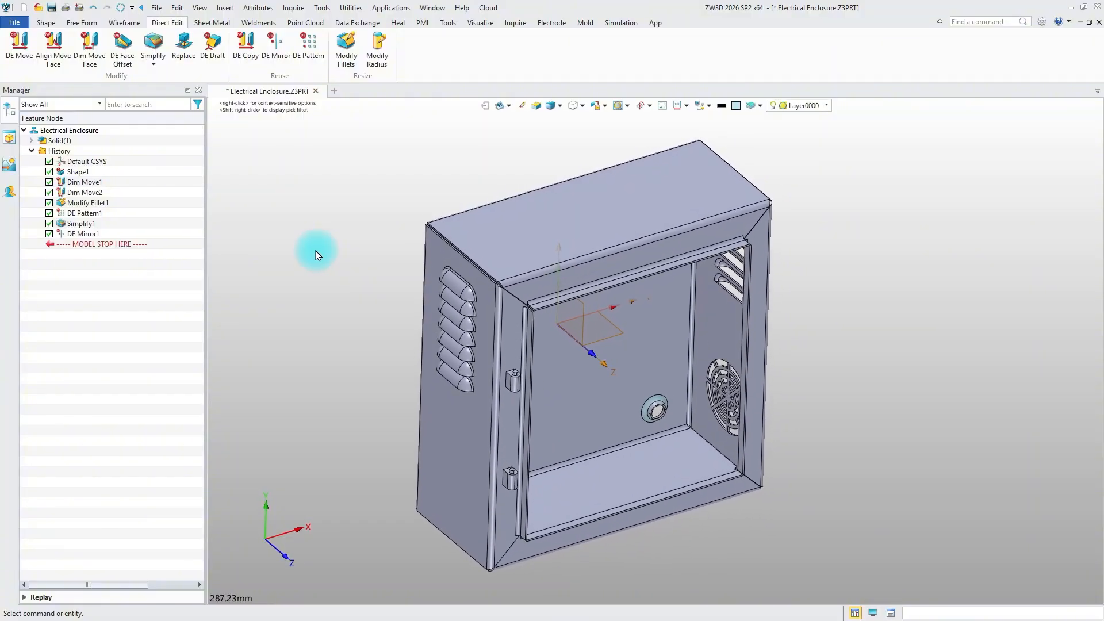
Convert the enclosure to sheet metal with the inner back face as stationary, all bends collected and the punch shape kept
left_click(221, 23)
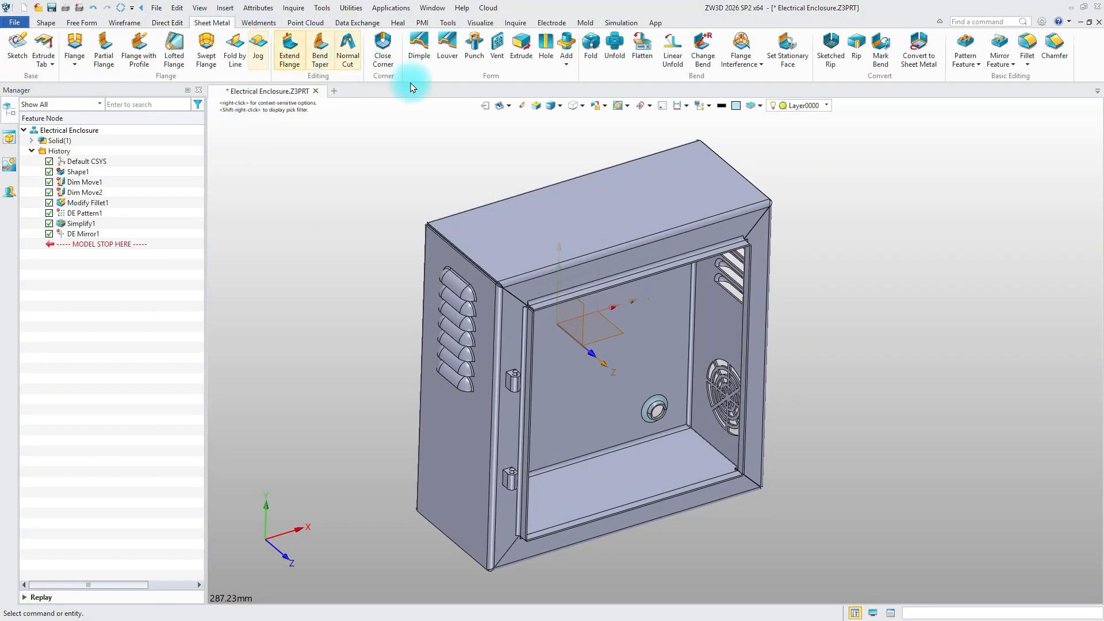
left_click(916, 58)
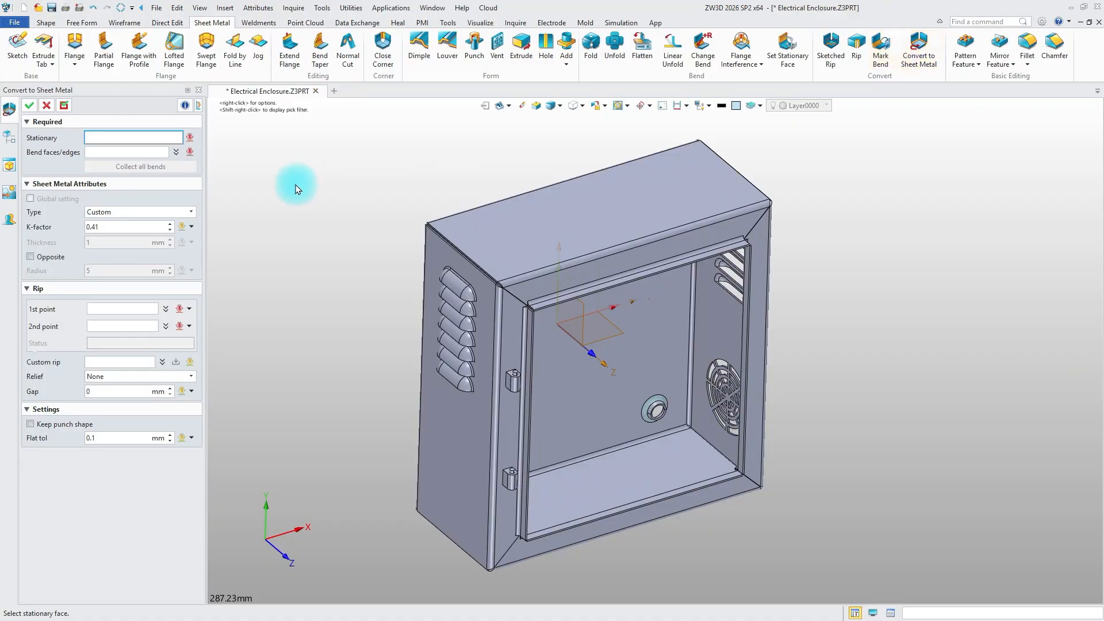
left_click(556, 381)
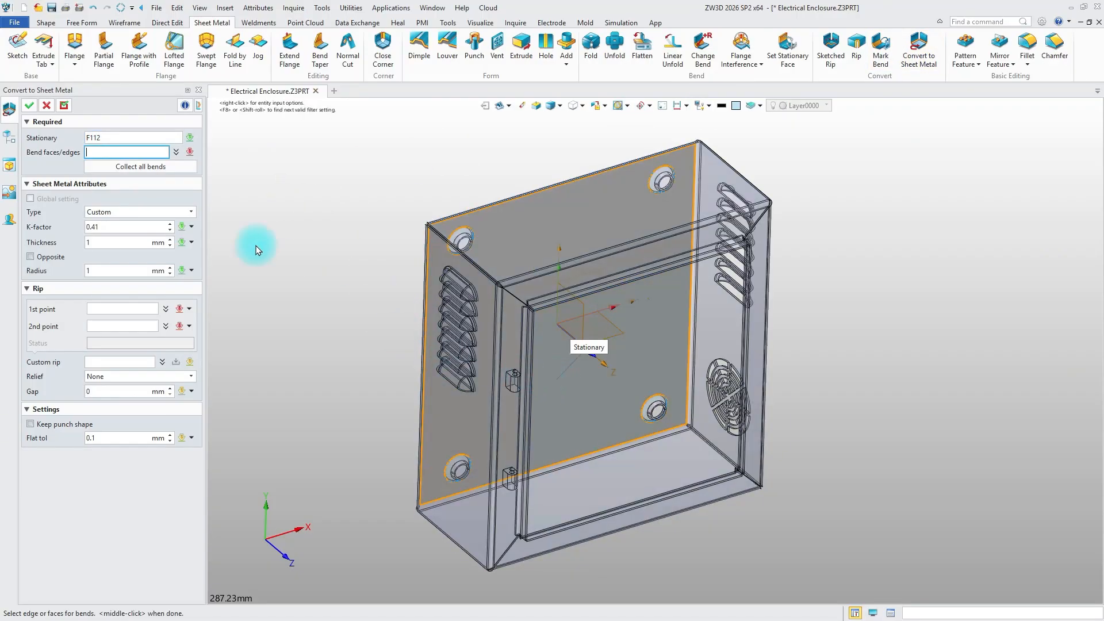
left_click(147, 168)
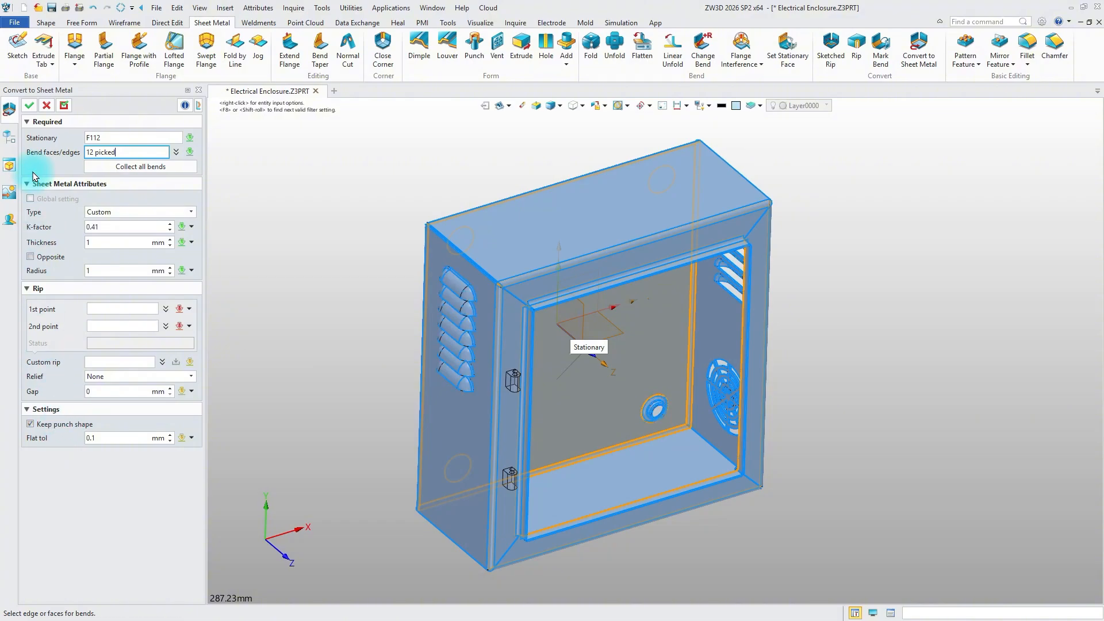
left_click(29, 105)
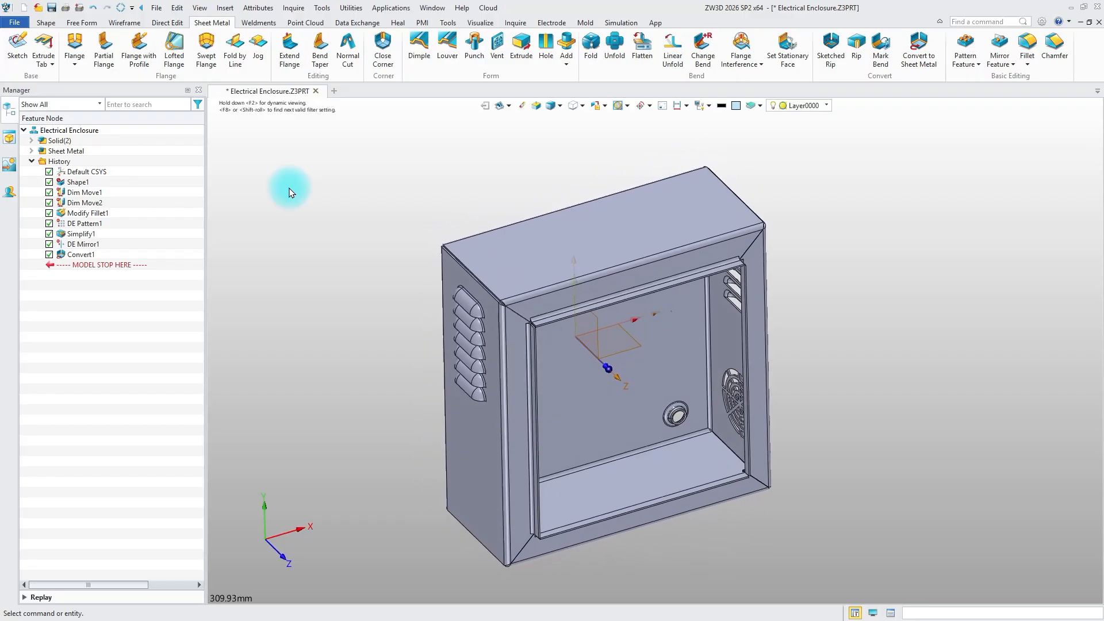
Expand the solid and sheet metal nodes of the model tree and show the flat solid of the converted enclosure
left_click(32, 140)
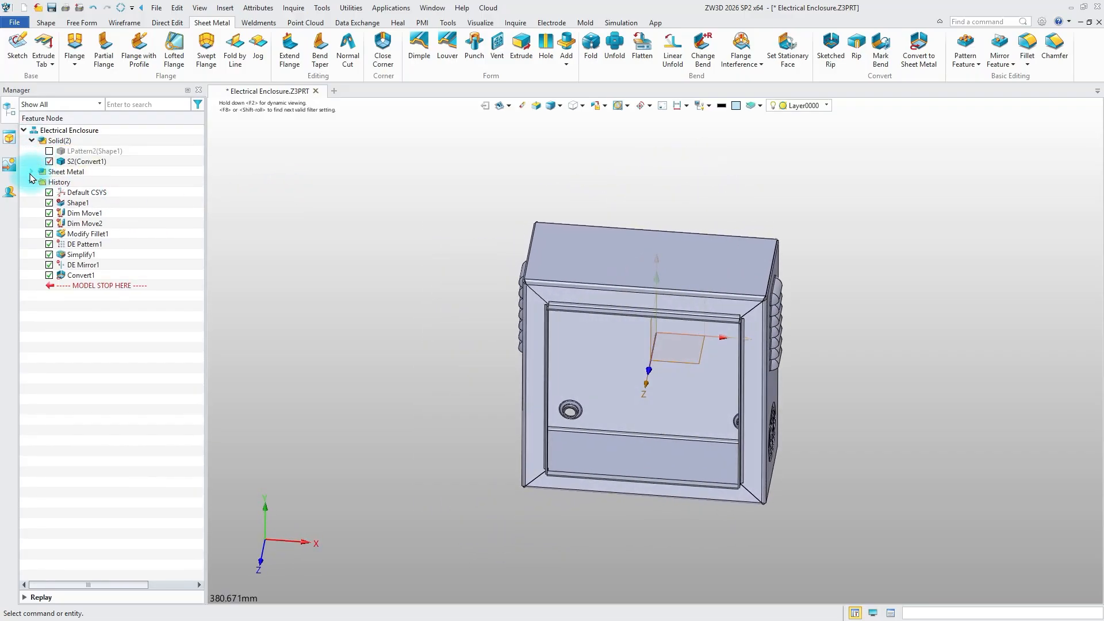
left_click(32, 172)
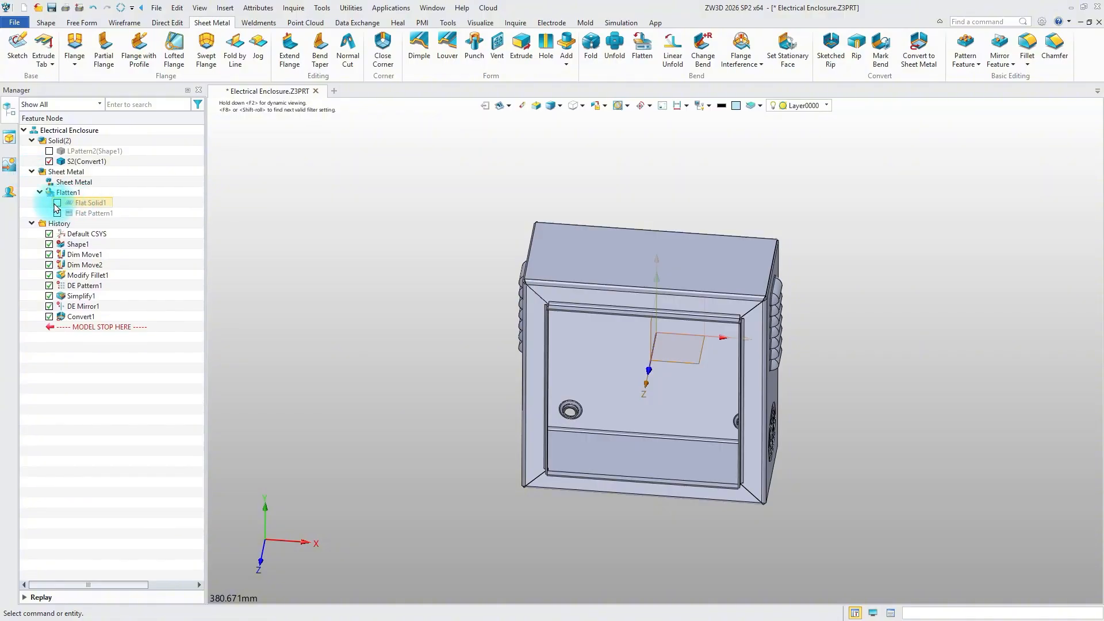
left_click(57, 203)
Edit the Flatten feature to a 50 mm offset in direction 0,0,-1, and hide the converted folded solid
double_click(68, 202)
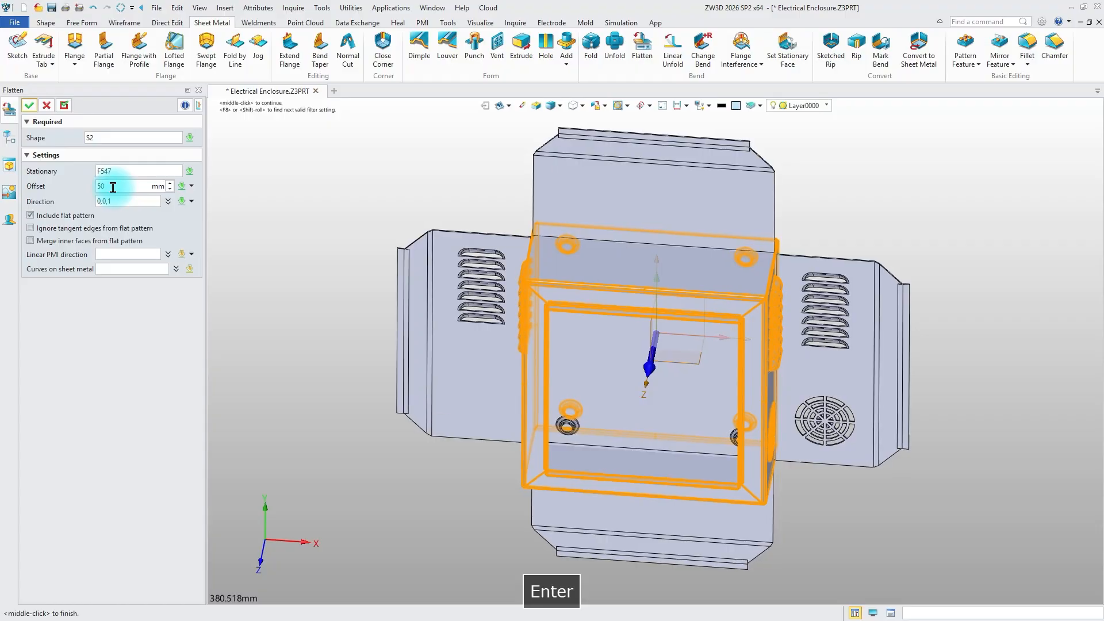
left_click(168, 201)
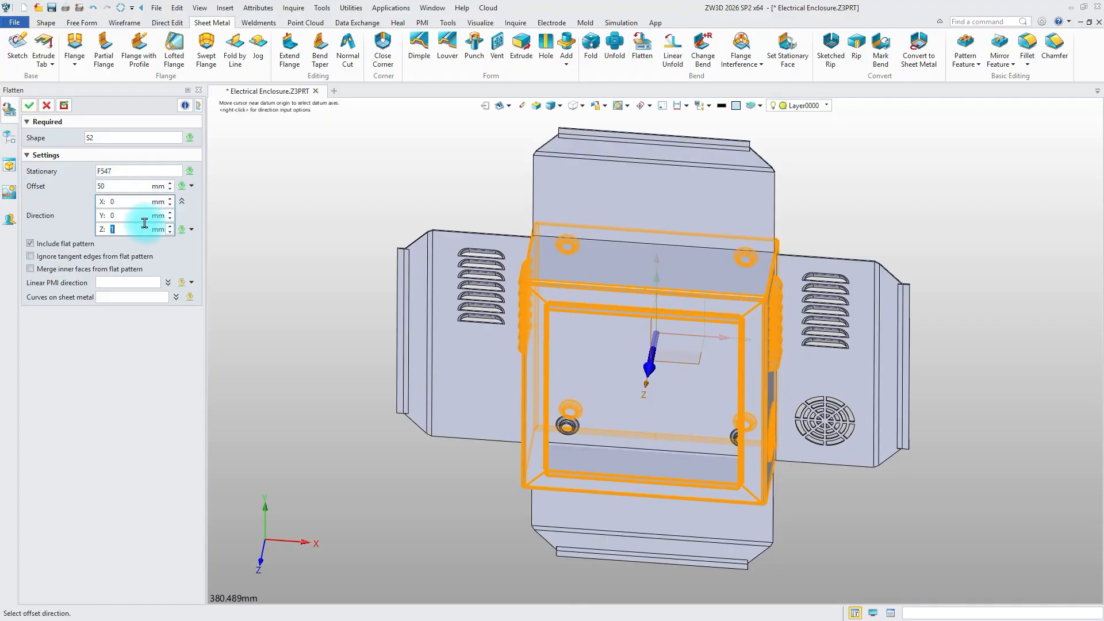
type("-1")
key("Return")
left_click(30, 105)
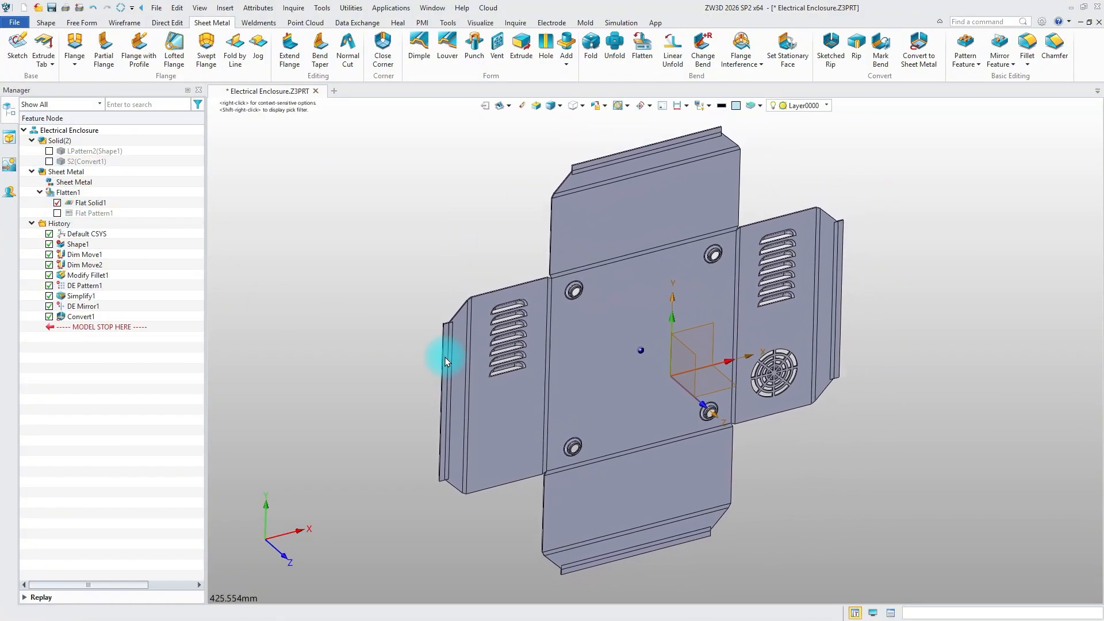
Show the flat pattern to examine its bend notes and overall dimensions, and hide it again
left_click(57, 215)
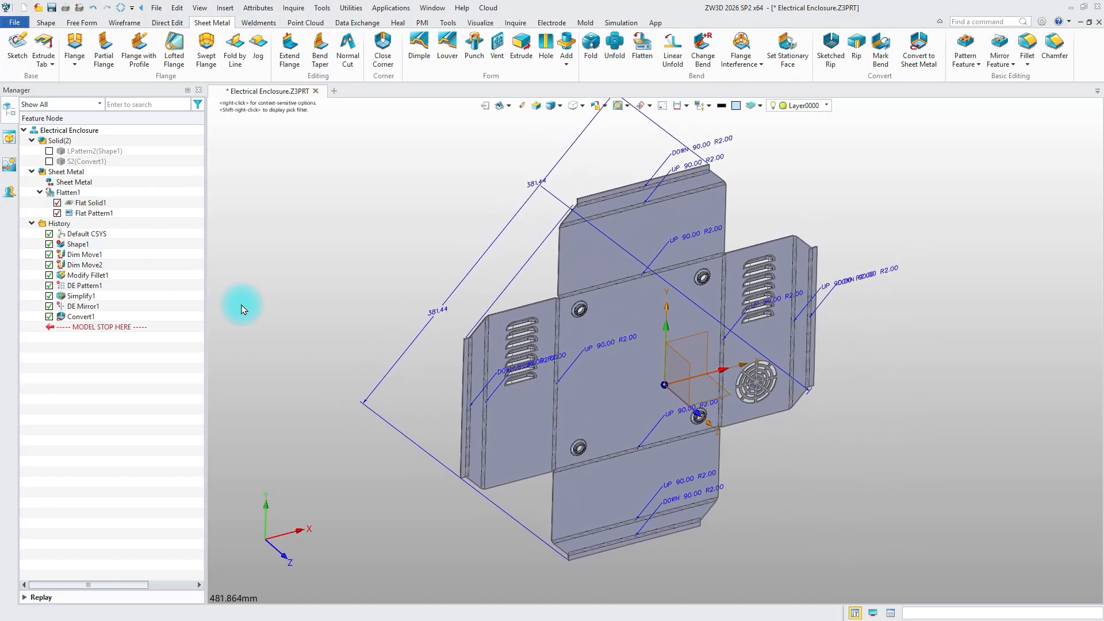
left_click(57, 214)
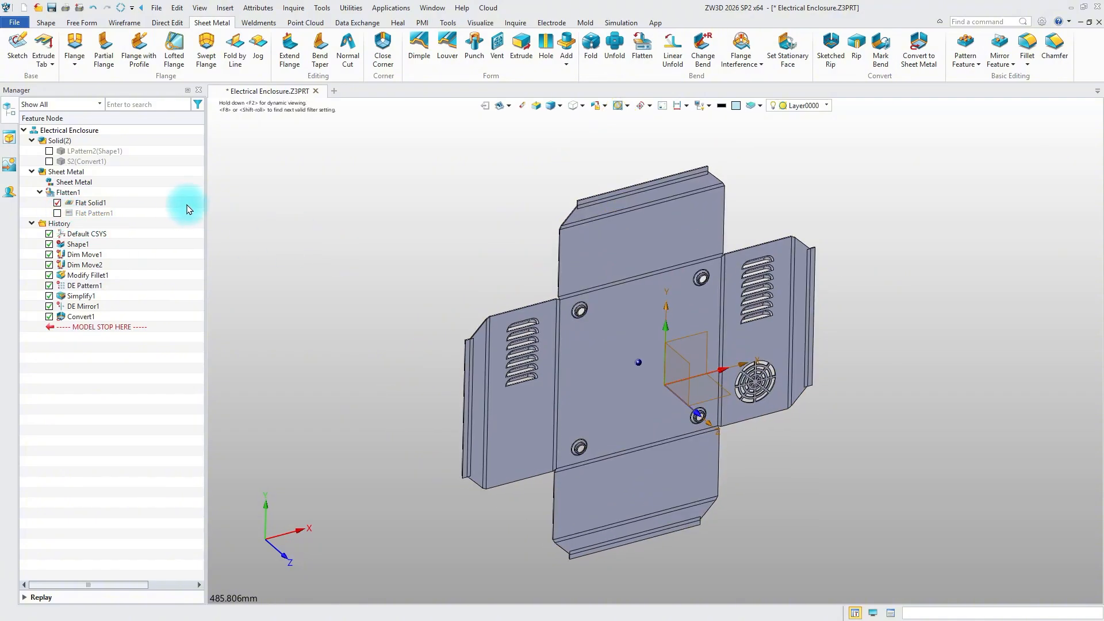